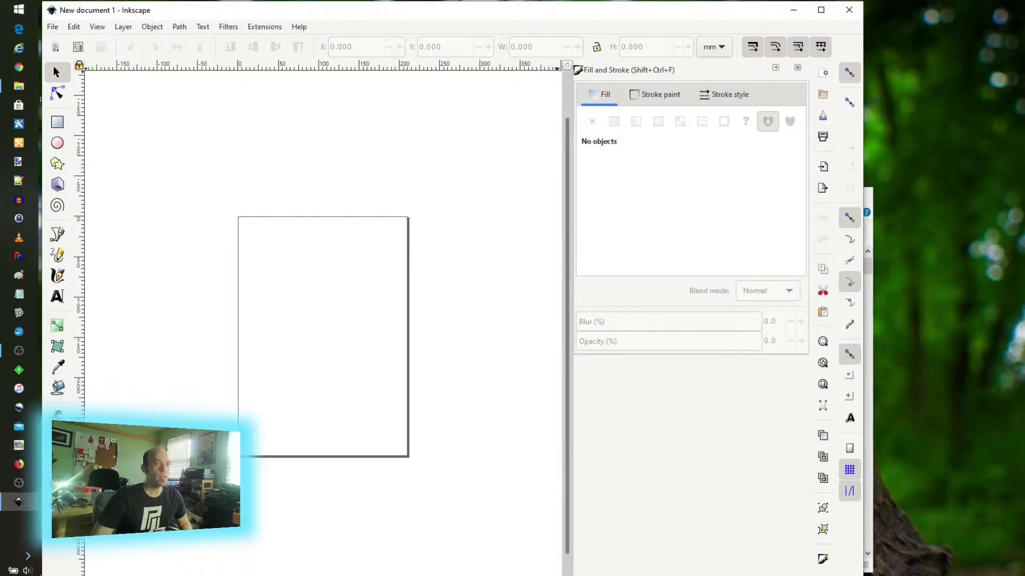
- Widen the program window and draw an ellipse about 113 by 106 mm outside the page's upper left, shifting it slightly up and left
{"action": "left_click_drag", "start_coordinate": [863, 575], "coordinate": [1018, 571]}
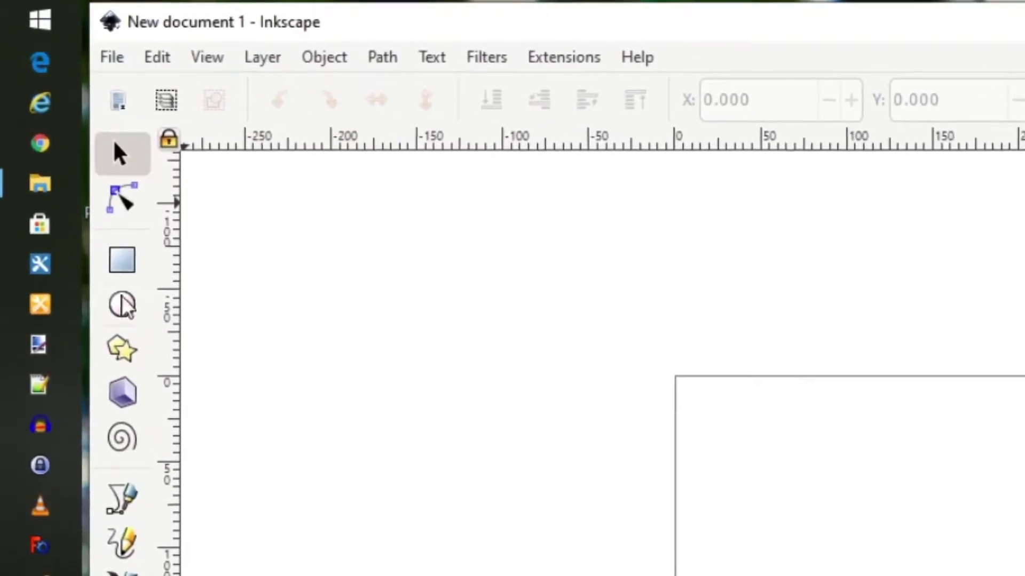
{"action": "left_click", "coordinate": [127, 319]}
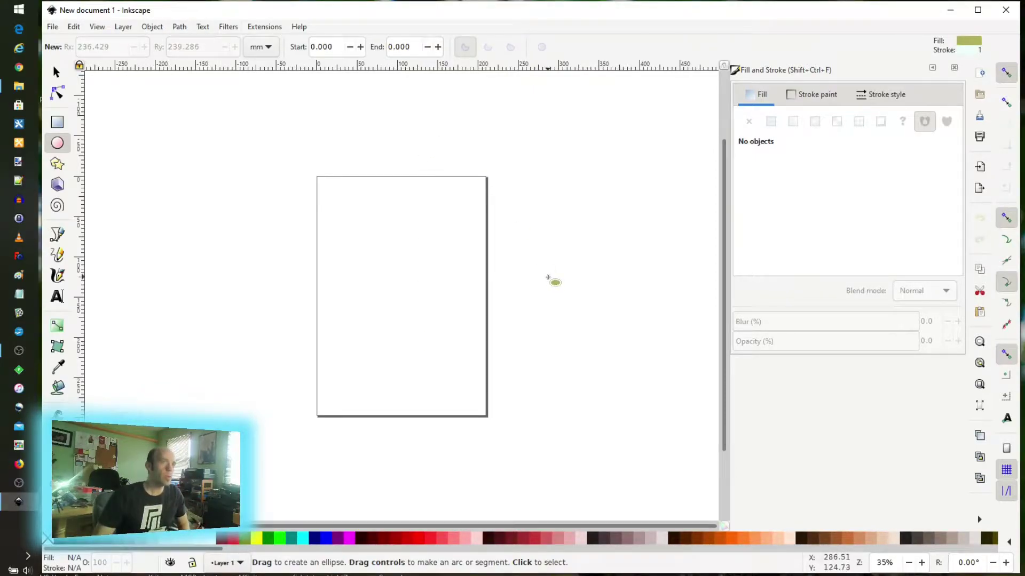
{"action": "left_click_drag", "start_coordinate": [139, 148], "coordinate": [231, 233]}
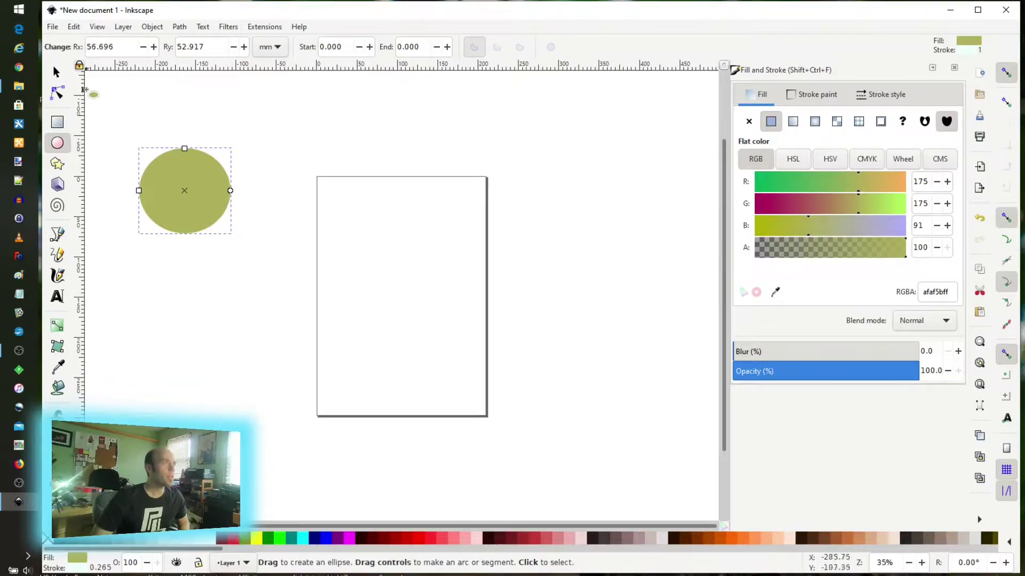
{"action": "left_click", "coordinate": [57, 71]}
{"action": "left_click_drag", "start_coordinate": [206, 220], "coordinate": [198, 193]}
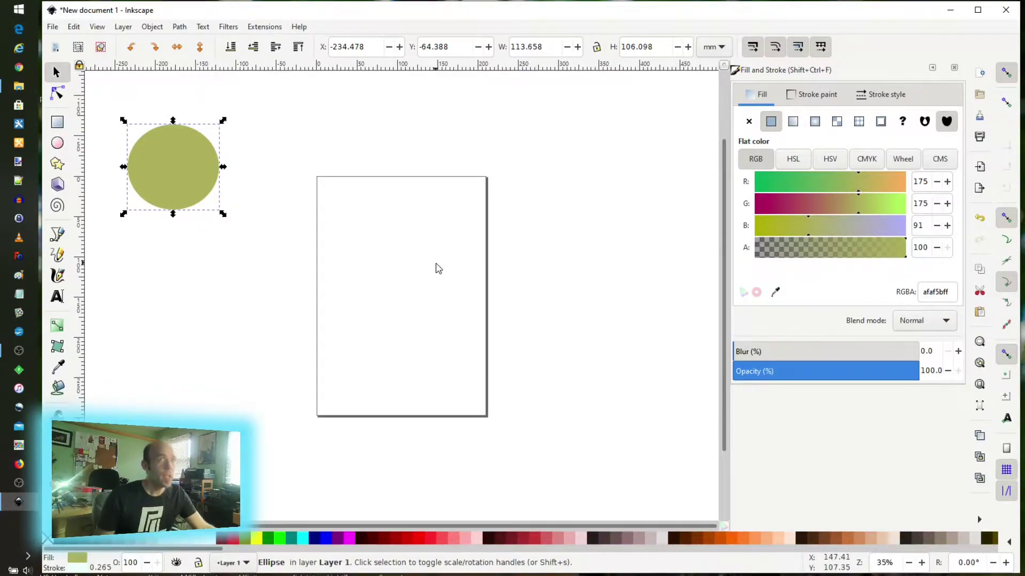
- Set the green value of the ellipse's fill to 120 and change the fill to a mesh gradient
{"action": "mouse_move", "coordinate": [845, 212]}
{"action": "left_mouse_down"}
{"action": "mouse_move", "coordinate": [811, 214]}
{"action": "mouse_move", "coordinate": [826, 216]}
{"action": "left_mouse_up"}
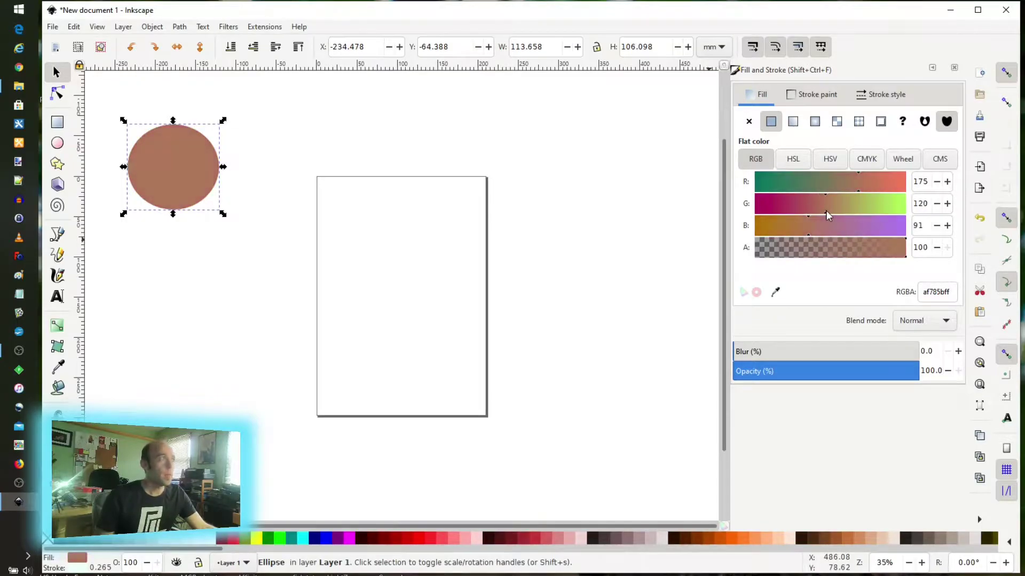
{"action": "left_click", "coordinate": [793, 122]}
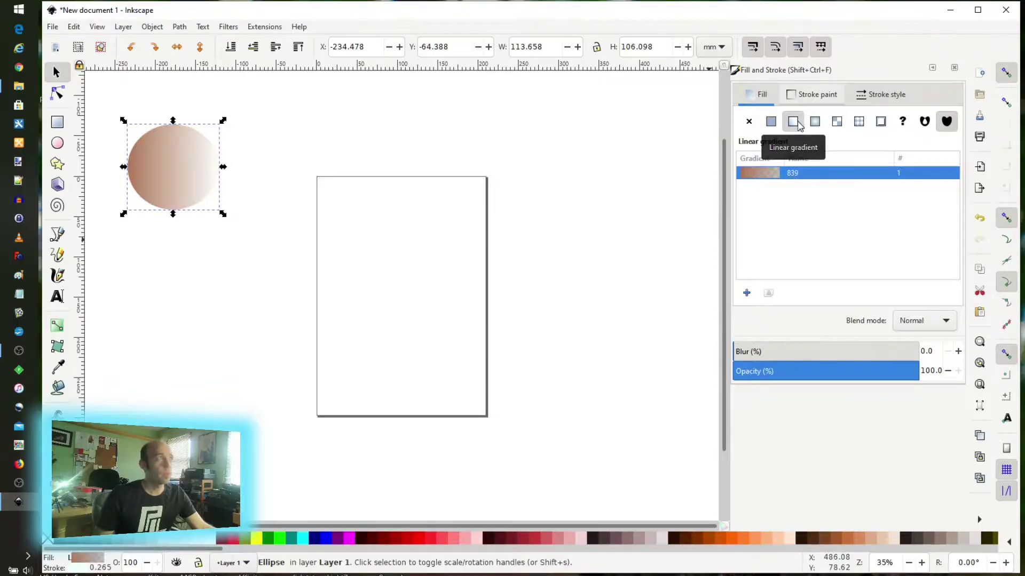
{"action": "left_click", "coordinate": [838, 123]}
{"action": "left_click", "coordinate": [160, 172]}
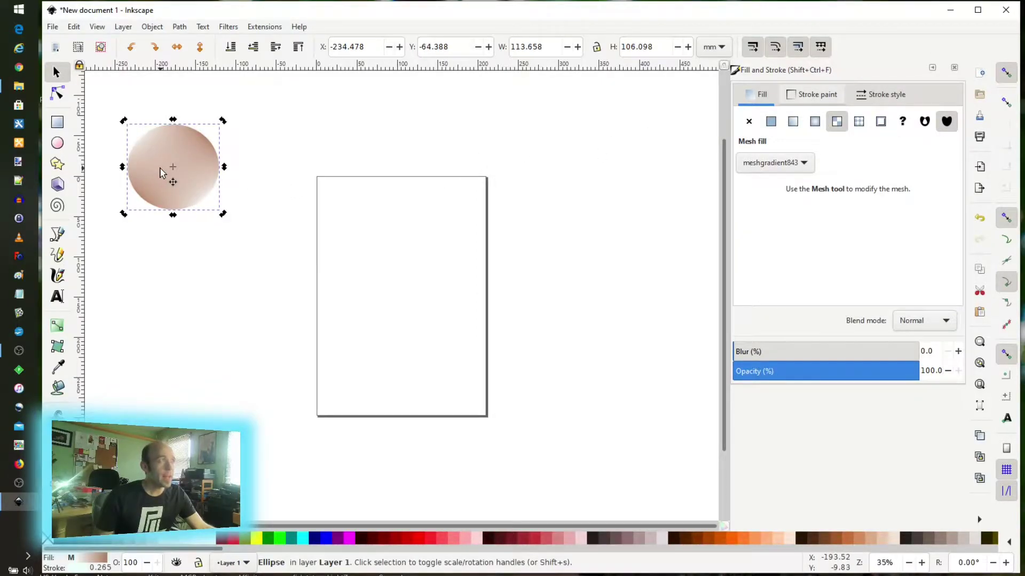
- Move the ellipse in several short moves closer to the page's upper left corner
{"action": "mouse_move", "coordinate": [197, 155]}
{"action": "left_mouse_down"}
{"action": "mouse_move", "coordinate": [217, 162]}
{"action": "mouse_move", "coordinate": [210, 158]}
{"action": "left_mouse_up"}
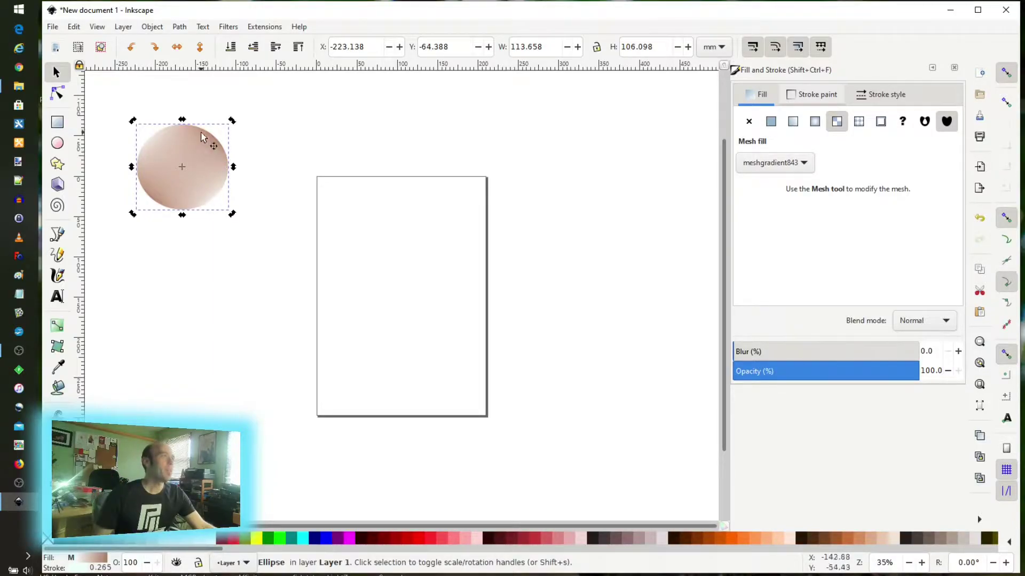
{"action": "left_click_drag", "start_coordinate": [209, 159], "coordinate": [216, 158]}
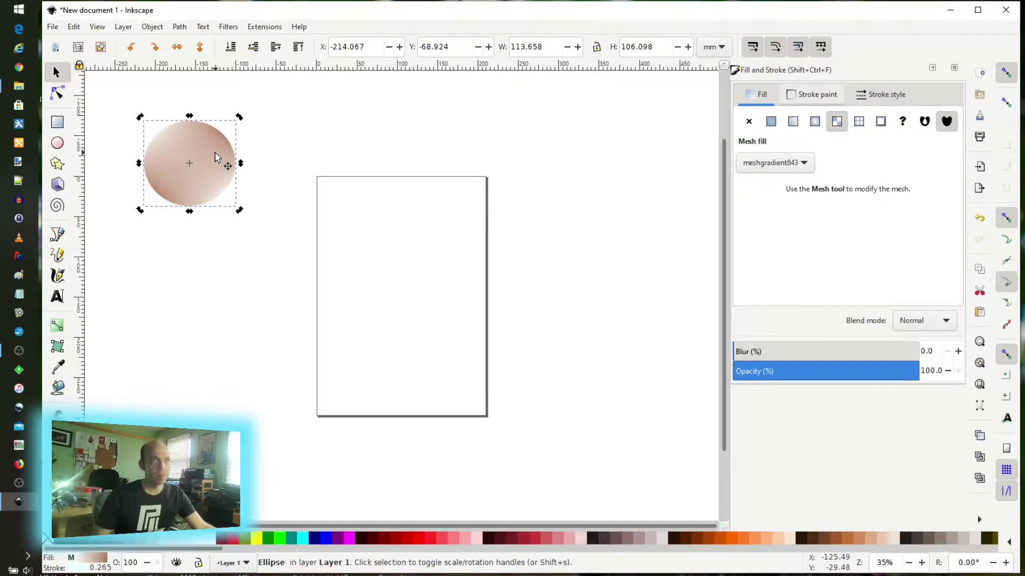
{"action": "left_click_drag", "start_coordinate": [216, 180], "coordinate": [233, 197]}
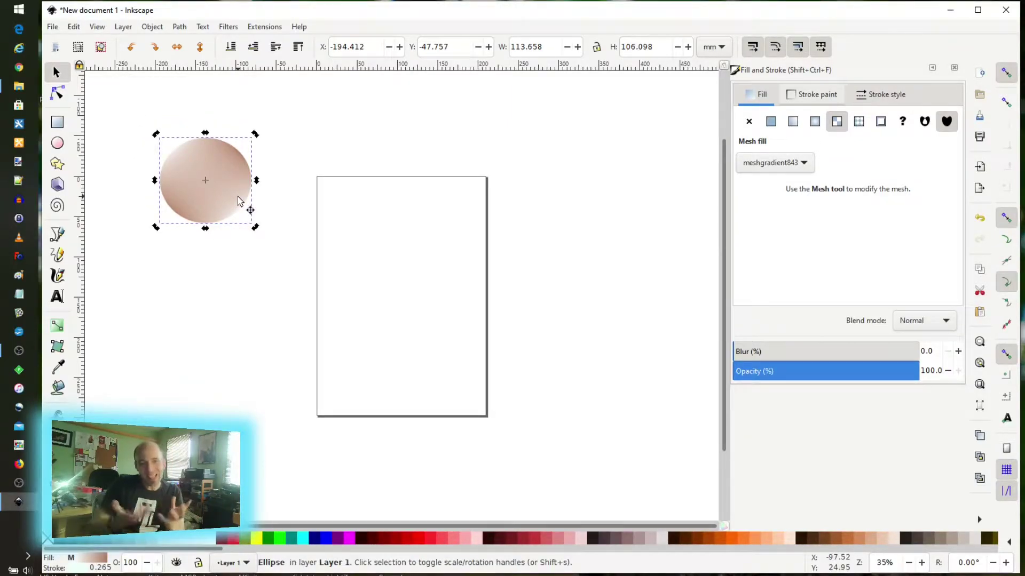
{"action": "left_click_drag", "start_coordinate": [217, 176], "coordinate": [235, 173]}
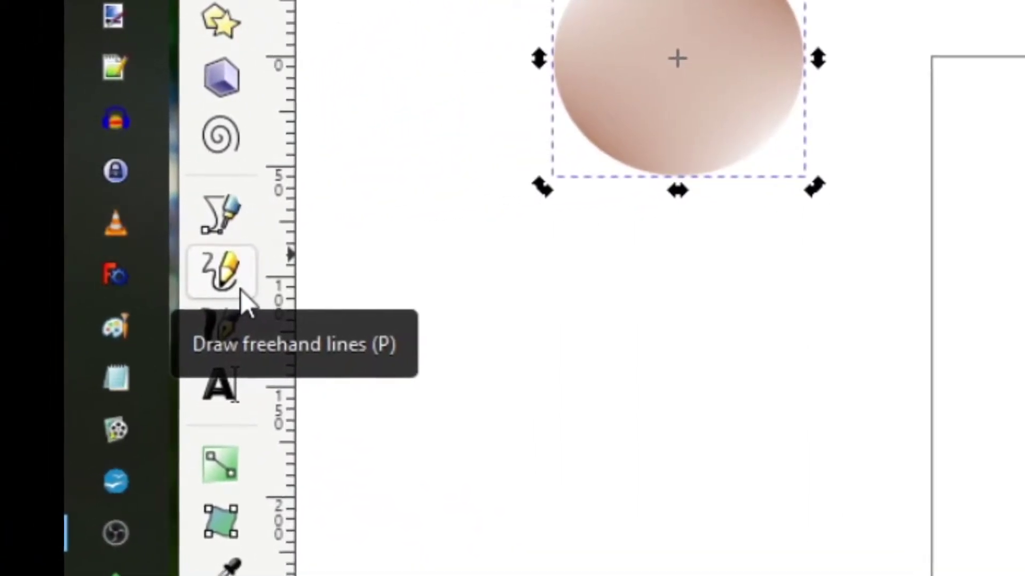
- Draw a wavy freehand line beside the page's upper right corner and reshape its lower bend by moving the node and its handle
{"action": "left_click", "coordinate": [240, 290]}
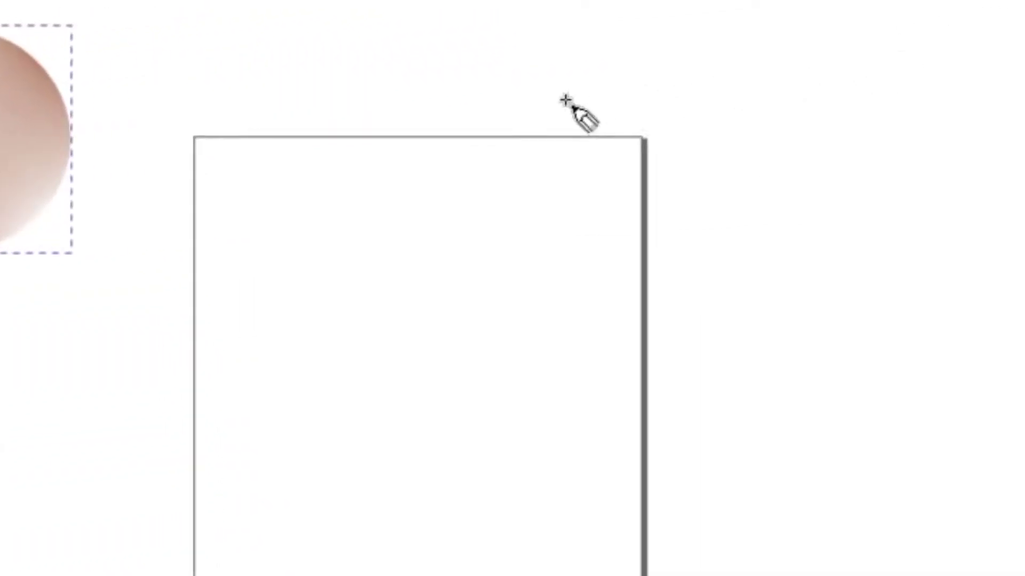
{"action": "mouse_move", "coordinate": [529, 103]}
{"action": "left_mouse_down"}
{"action": "mouse_move", "coordinate": [816, 210]}
{"action": "mouse_move", "coordinate": [852, 386]}
{"action": "mouse_move", "coordinate": [1018, 269]}
{"action": "left_mouse_up"}
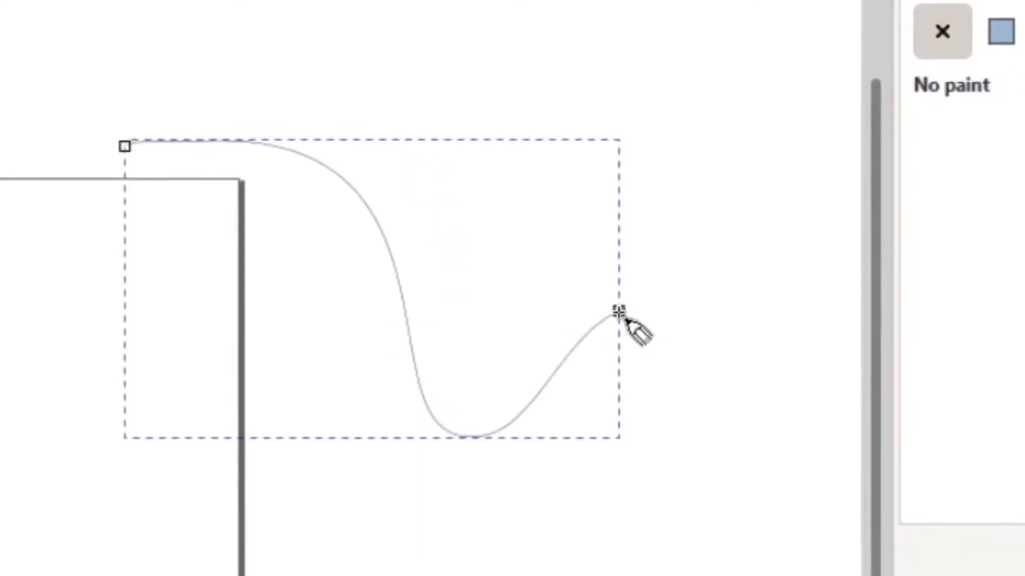
{"action": "key", "text": "n"}
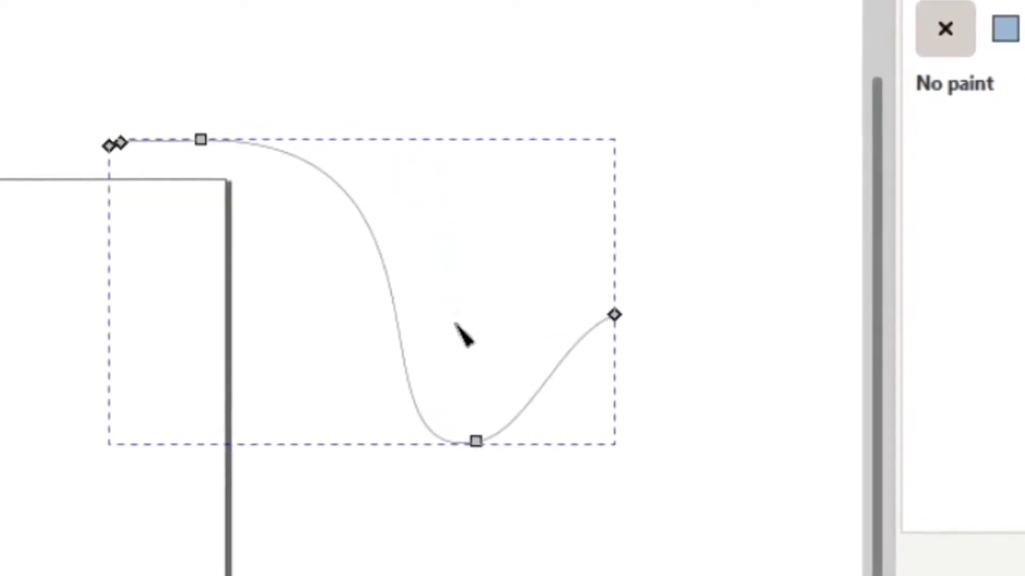
{"action": "left_click_drag", "start_coordinate": [475, 441], "coordinate": [431, 401]}
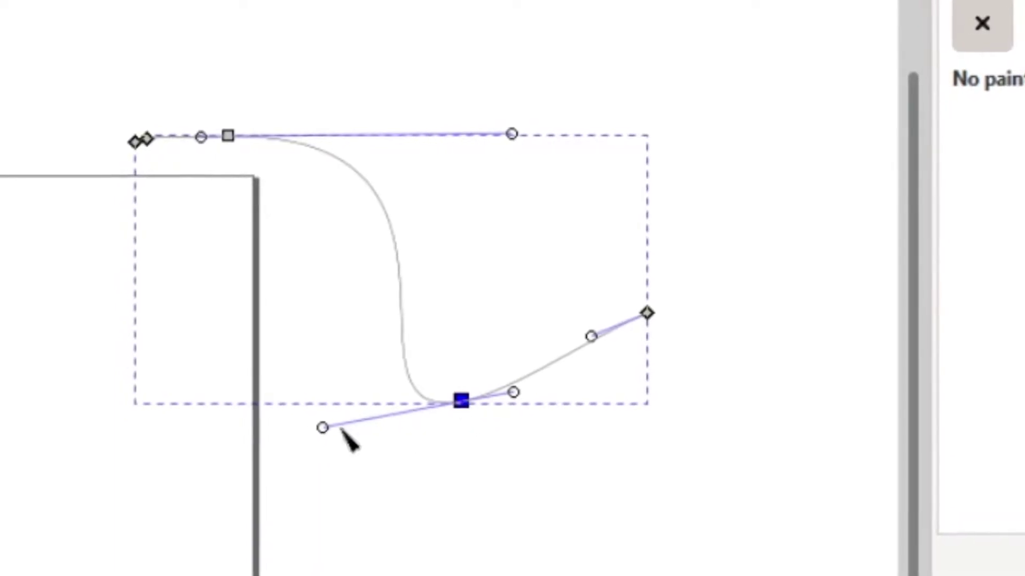
{"action": "left_click_drag", "start_coordinate": [323, 428], "coordinate": [335, 327]}
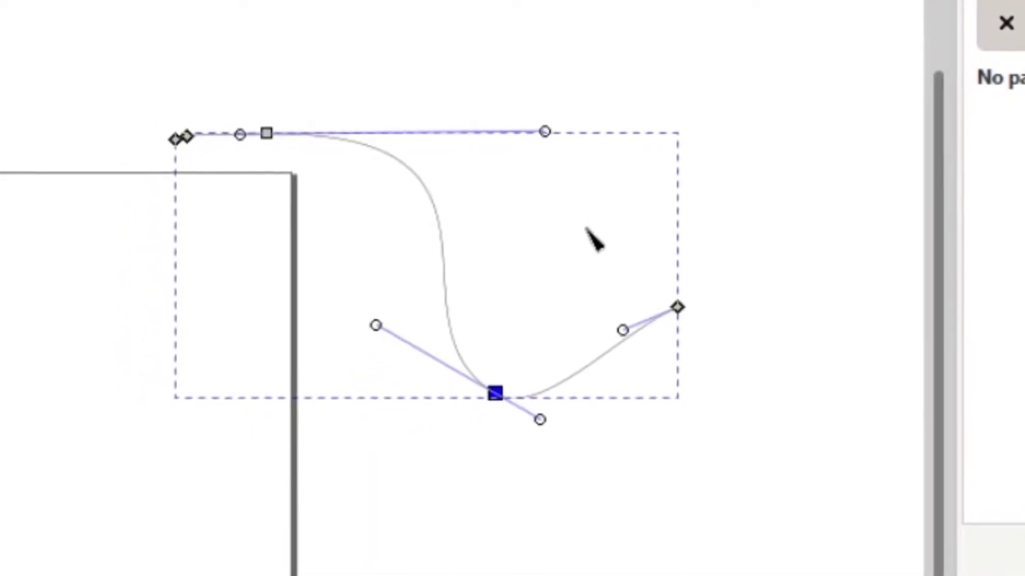
{"action": "key", "text": "Escape"}
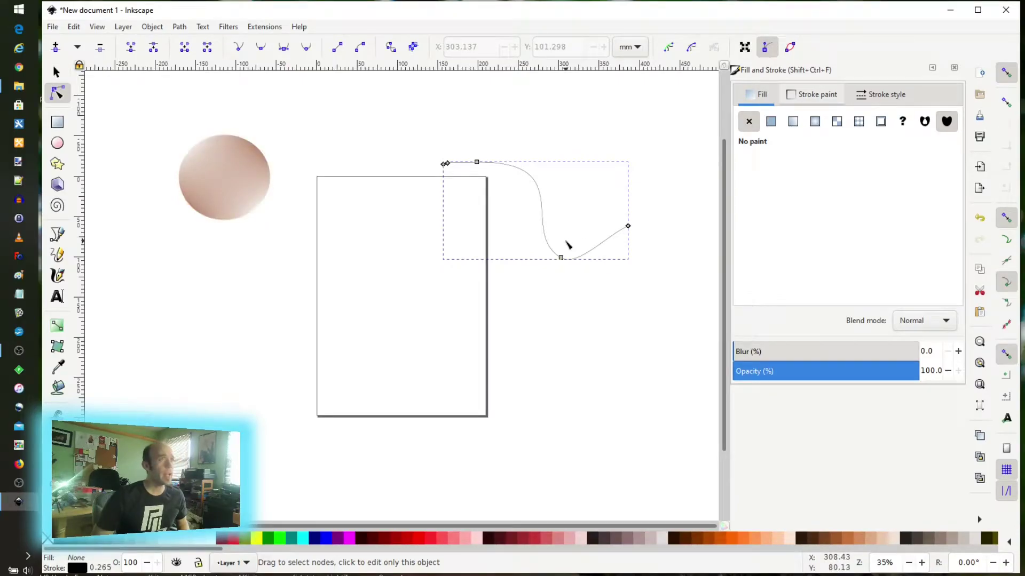
- Draw a thick S-shaped calligraphy stroke to the right of the page, below the freehand line
{"action": "left_click", "coordinate": [58, 256]}
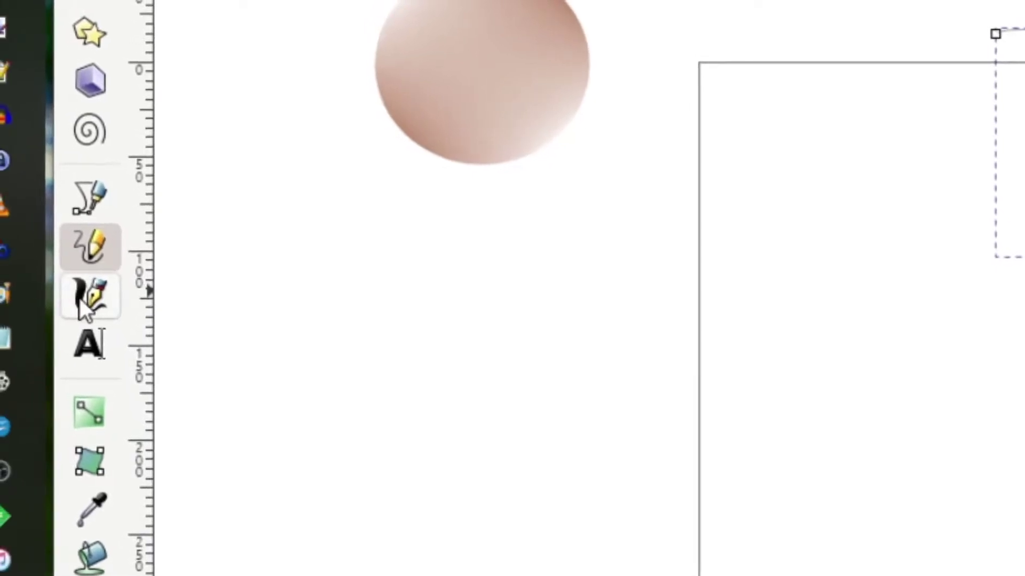
{"action": "left_click", "coordinate": [84, 300]}
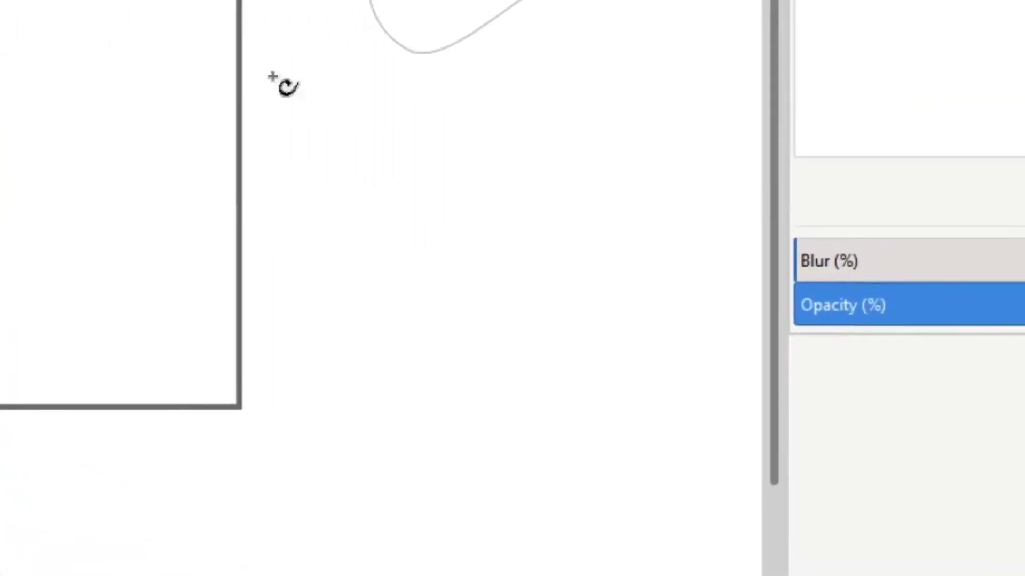
{"action": "mouse_move", "coordinate": [302, 176]}
{"action": "left_mouse_down"}
{"action": "mouse_move", "coordinate": [404, 276]}
{"action": "mouse_move", "coordinate": [424, 452]}
{"action": "mouse_move", "coordinate": [505, 349]}
{"action": "left_mouse_up"}
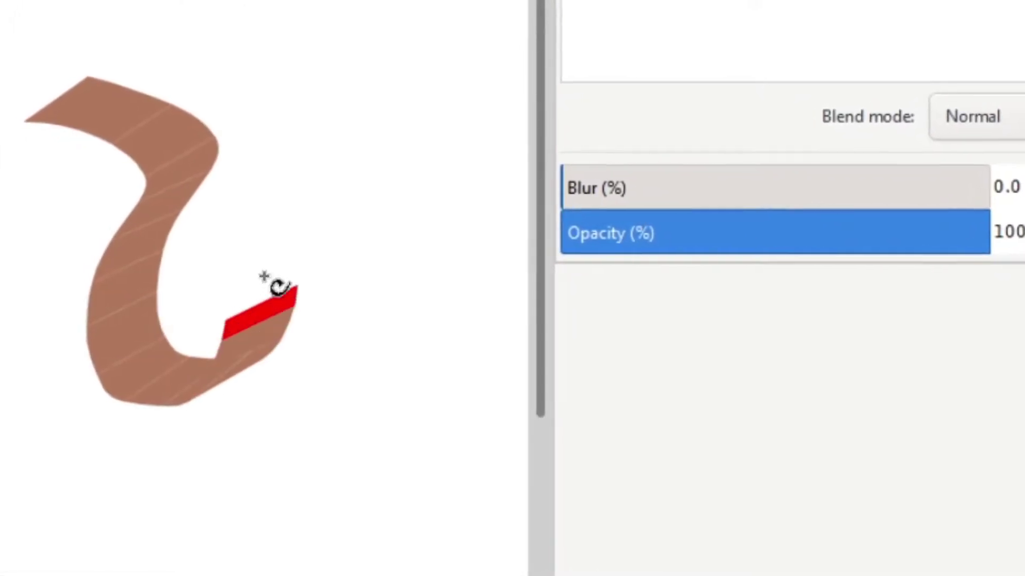
{"action": "left_click_drag", "start_coordinate": [263, 278], "coordinate": [266, 280]}
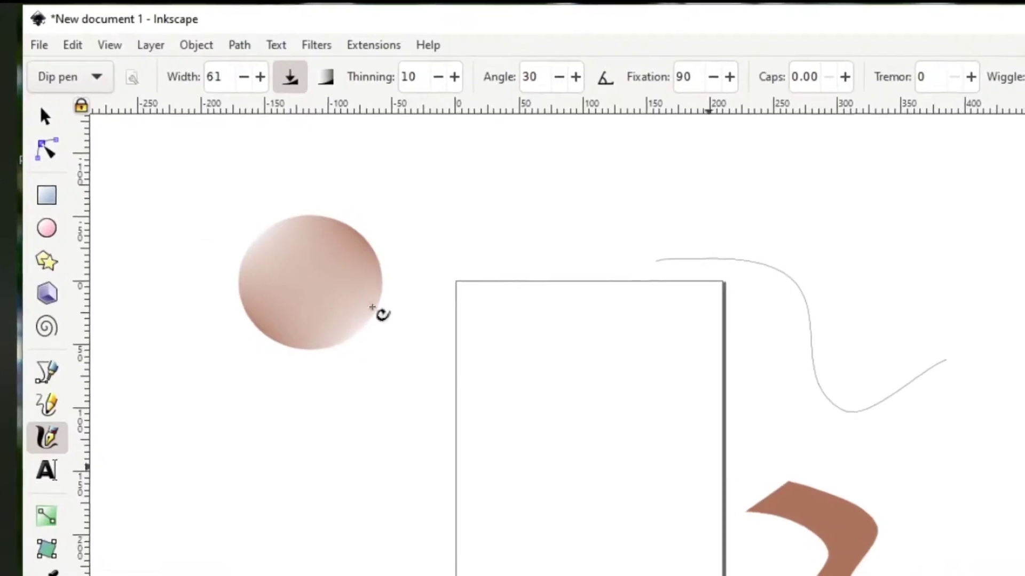
- Nudge a node on the lower edge of the calligraphy stroke's upper end using the Node tool
{"action": "left_click", "coordinate": [47, 149]}
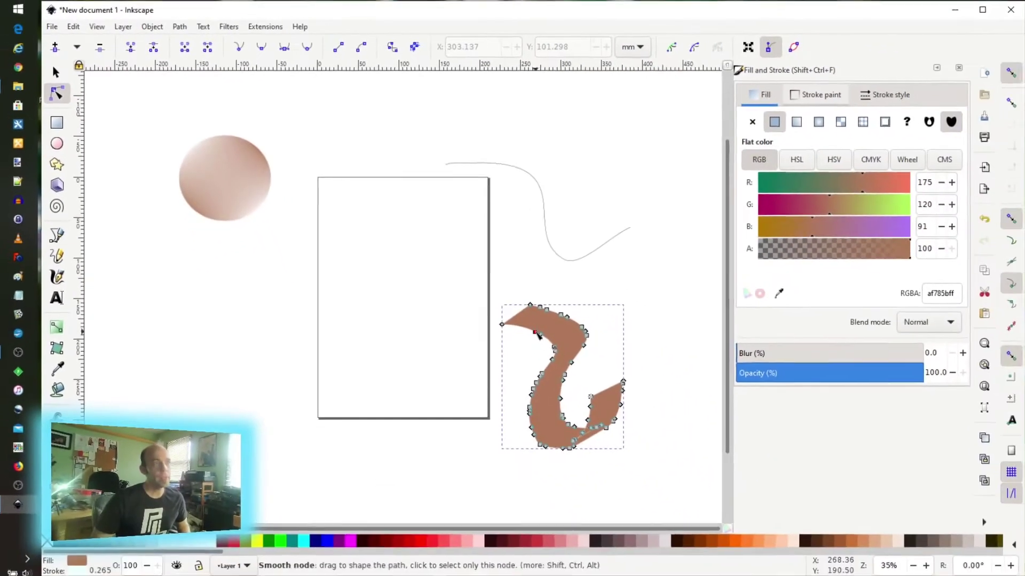
{"action": "left_click_drag", "start_coordinate": [667, 433], "coordinate": [654, 436]}
{"action": "left_click_drag", "start_coordinate": [525, 334], "coordinate": [524, 331]}
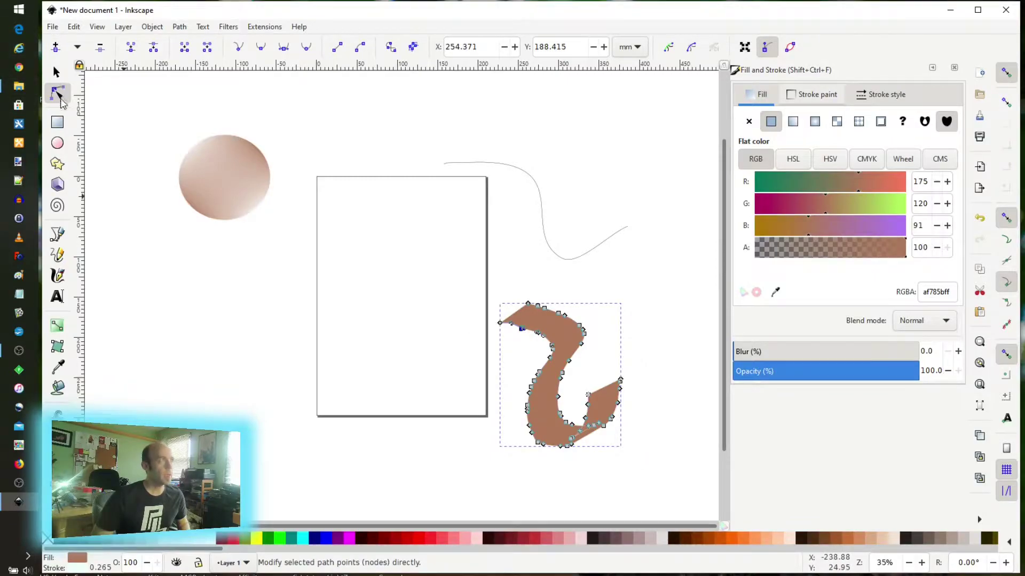
- Pull nodes at the calligraphy stroke's upper bend outward to form a pointed spike and a small rounded knob
{"action": "left_click", "coordinate": [57, 74]}
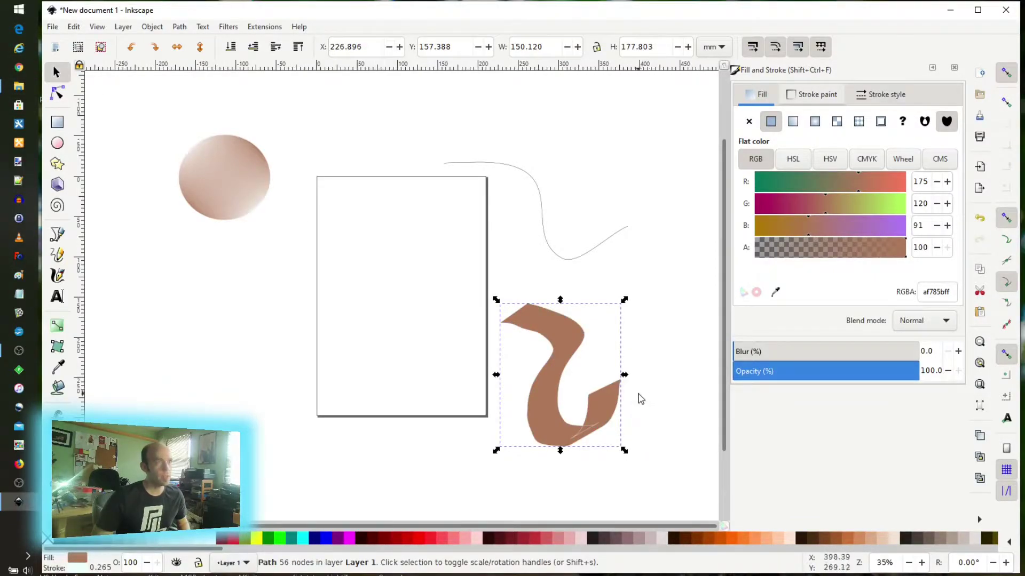
{"action": "left_click", "coordinate": [57, 93]}
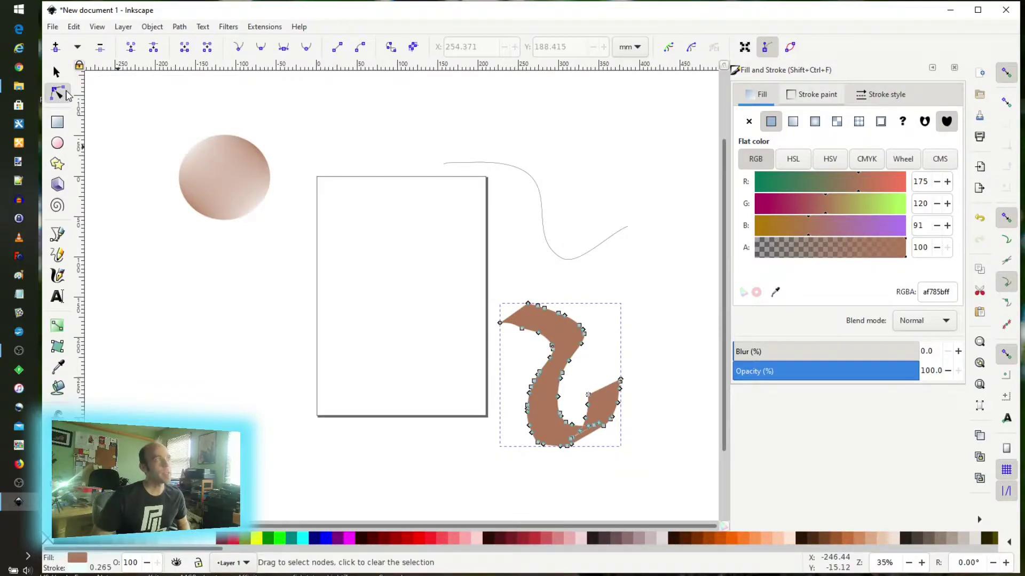
{"action": "left_click_drag", "start_coordinate": [575, 322], "coordinate": [582, 296]}
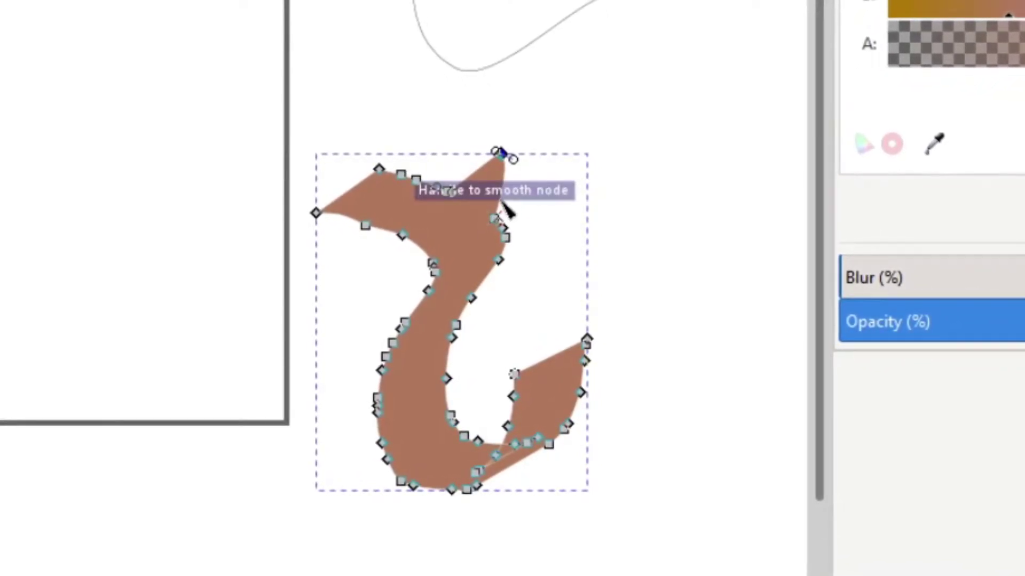
{"action": "left_click_drag", "start_coordinate": [504, 216], "coordinate": [541, 249]}
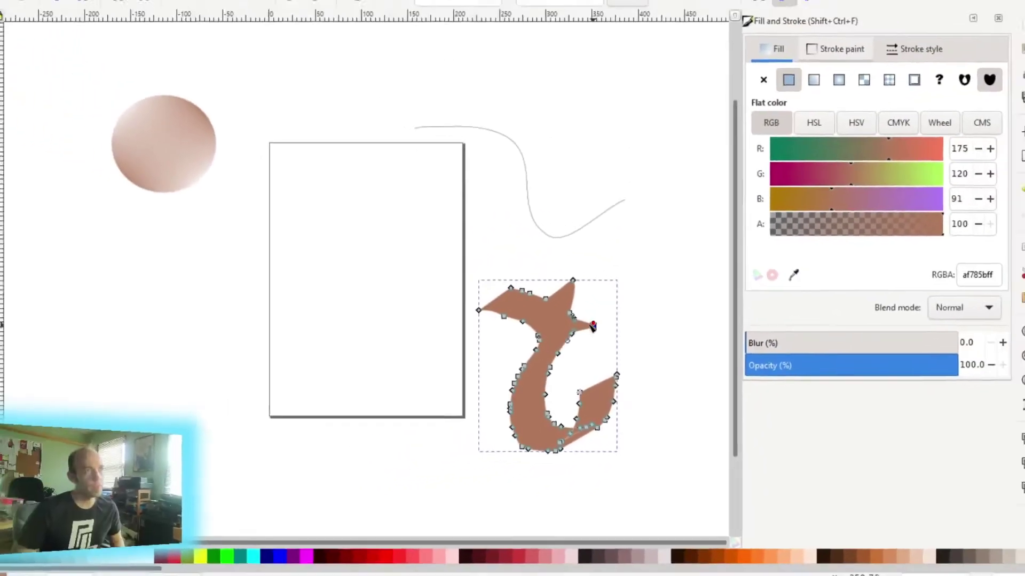
{"action": "left_click_drag", "start_coordinate": [575, 319], "coordinate": [585, 308]}
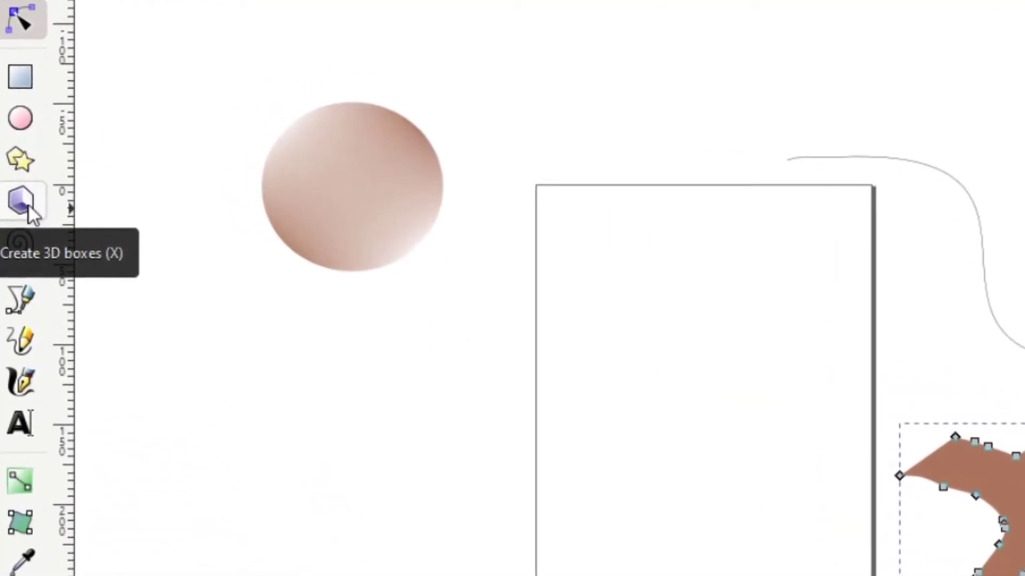
- Draw a 3D box in perspective to the left of the page, below the ellipse
{"action": "left_click", "coordinate": [27, 207]}
{"action": "left_click_drag", "start_coordinate": [279, 433], "coordinate": [580, 459]}
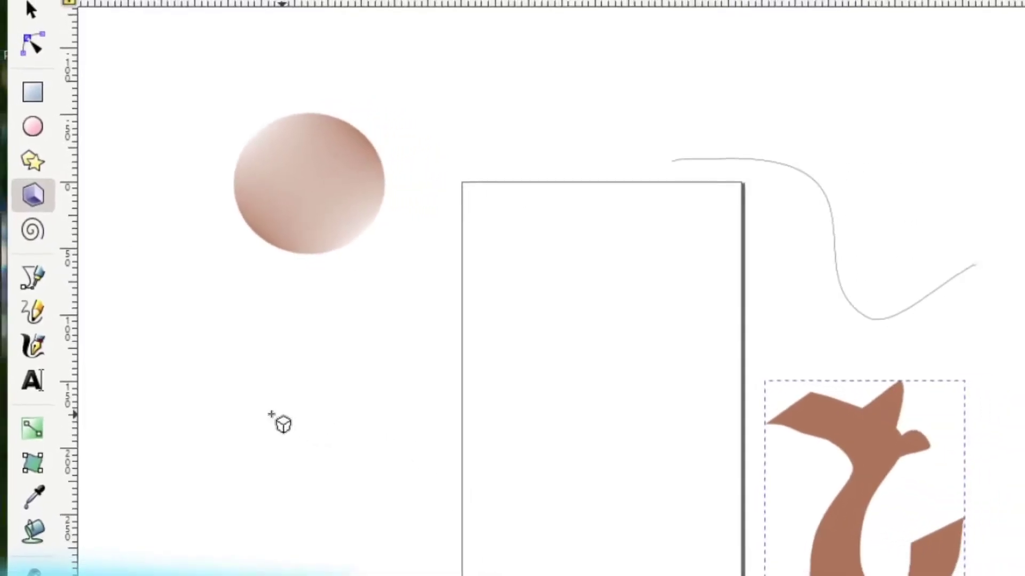
{"action": "left_click_drag", "start_coordinate": [347, 319], "coordinate": [204, 262]}
{"action": "scroll", "coordinate": [206, 261], "scroll_direction": "down", "scroll_amount": 2}
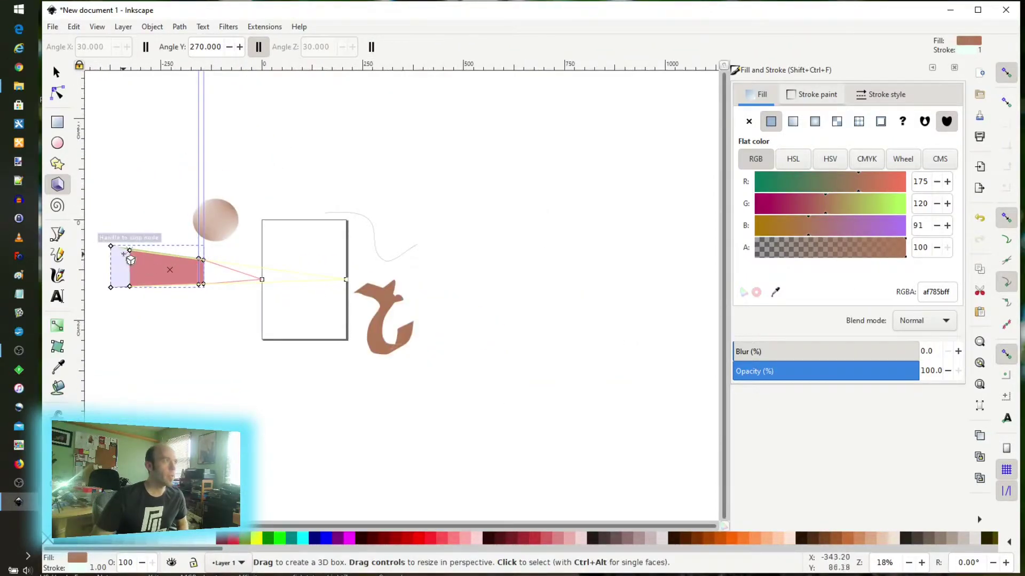
{"action": "scroll", "coordinate": [112, 272], "scroll_direction": "up", "scroll_amount": 3}
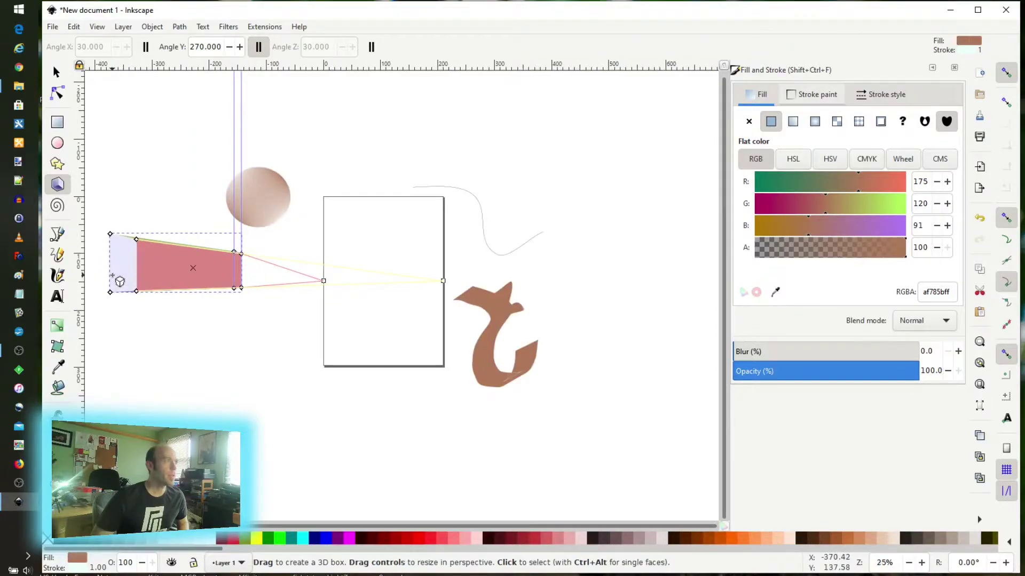
{"action": "left_click_drag", "start_coordinate": [196, 338], "coordinate": [352, 352]}
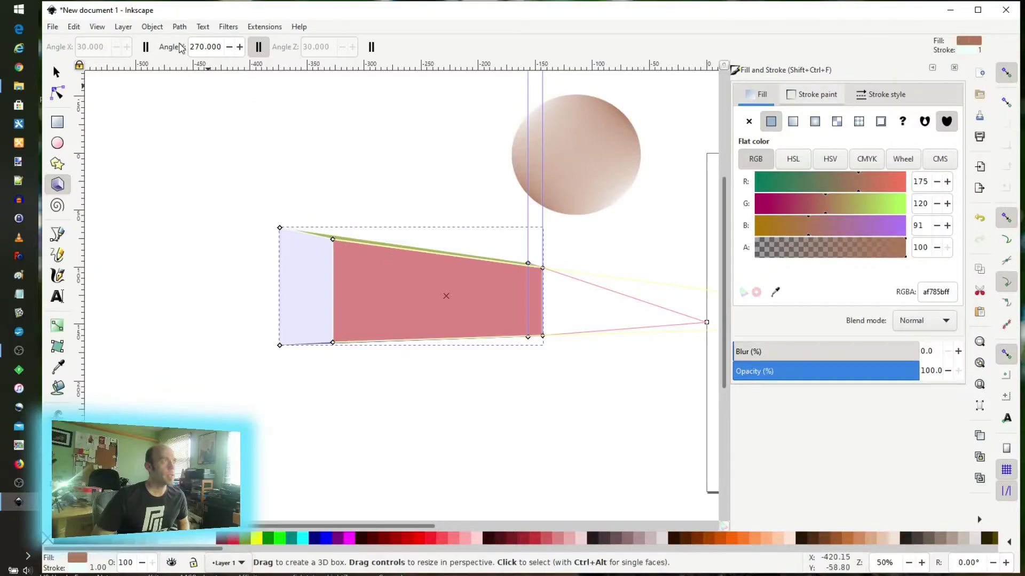
- Set the 3D box's Y angle to 127.7 degrees to tilt its perspective
{"action": "left_click", "coordinate": [240, 48]}
{"action": "left_click", "coordinate": [240, 49]}
{"action": "left_click", "coordinate": [240, 49]}
{"action": "left_click", "coordinate": [229, 49]}
{"action": "left_click", "coordinate": [229, 49]}
{"action": "left_click", "coordinate": [229, 49]}
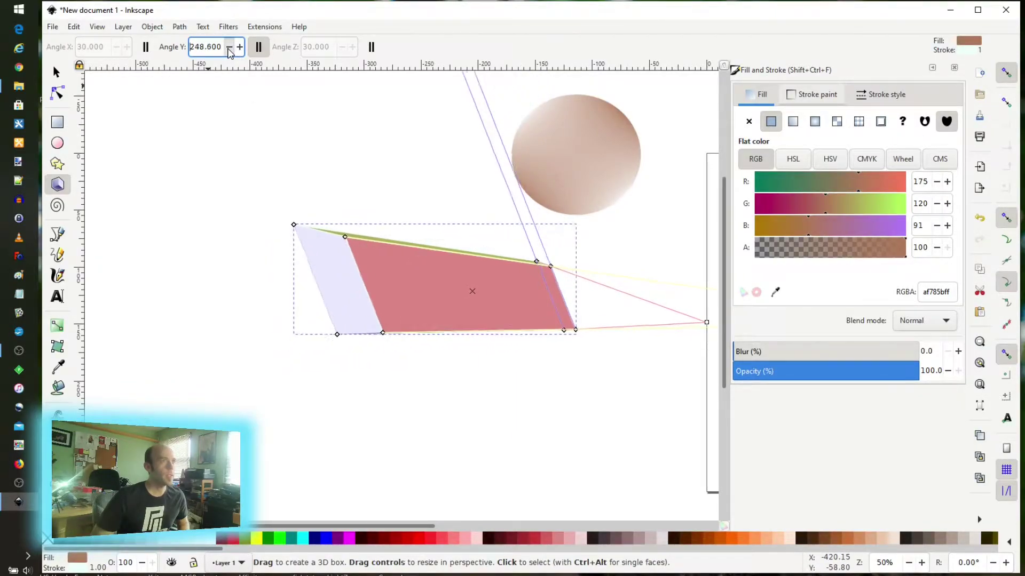
{"action": "left_click_drag", "start_coordinate": [229, 50], "coordinate": [228, 50]}
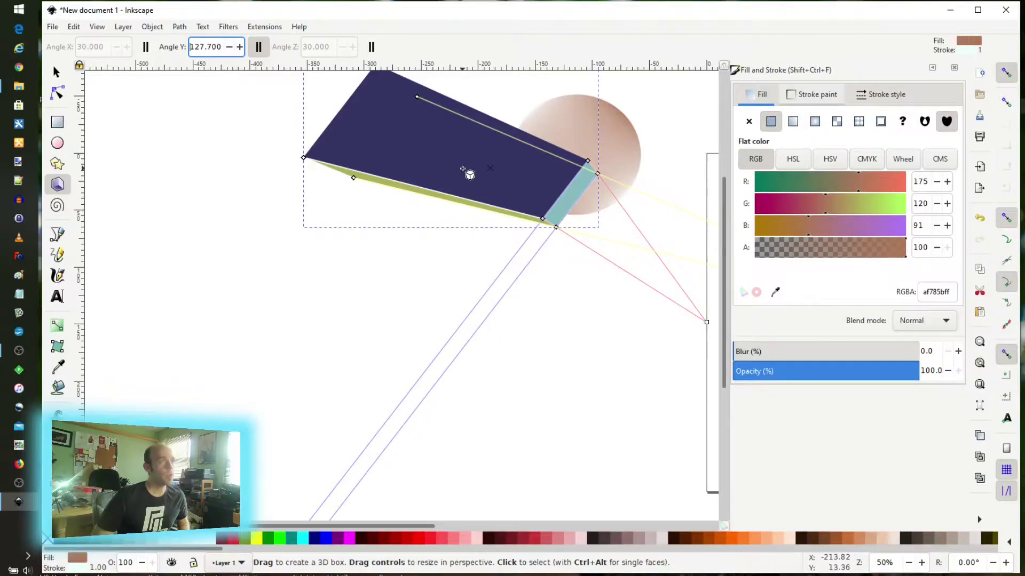
- Draw a second 3D box with the same perspective below the first one
{"action": "left_click_drag", "start_coordinate": [469, 294], "coordinate": [580, 341]}
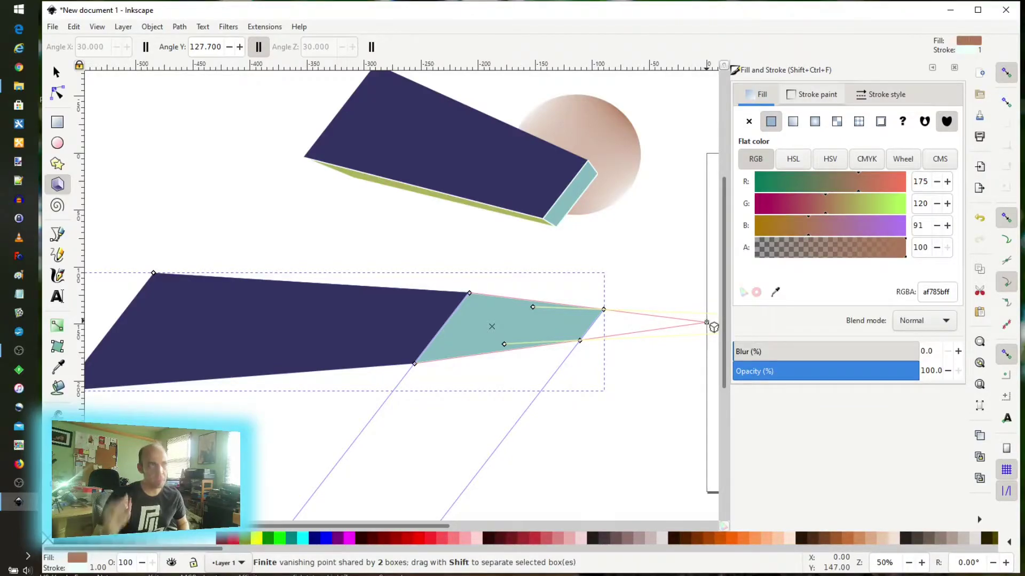
- Reduce the Y angle of the two 3D boxes' shared perspective to 88.5 degrees
{"action": "left_click", "coordinate": [230, 47]}
{"action": "left_click", "coordinate": [231, 47]}
{"action": "left_click", "coordinate": [230, 47]}
{"action": "left_click", "coordinate": [231, 47]}
{"action": "left_click", "coordinate": [232, 48]}
{"action": "left_click", "coordinate": [231, 47]}
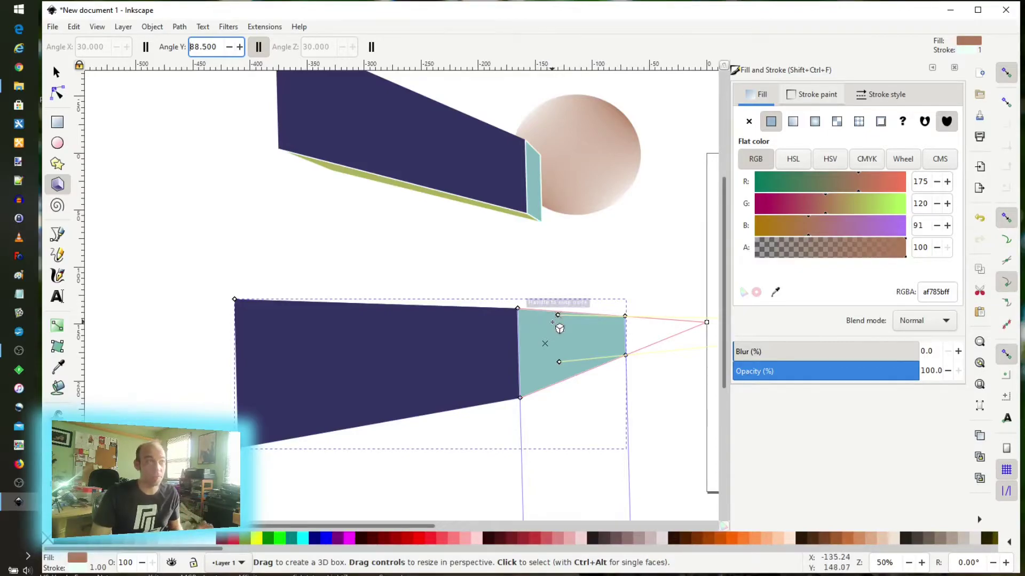
- Select only the large dark blue face of the upper 3D box and recolor it green by setting its green value to 150
{"action": "left_click", "coordinate": [56, 73]}
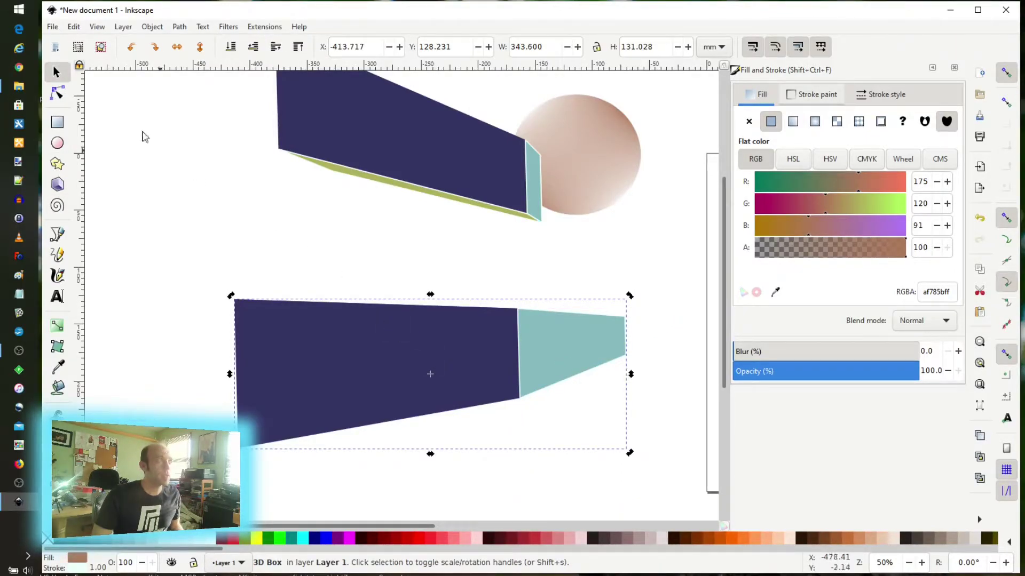
{"action": "left_click", "coordinate": [59, 99]}
{"action": "left_click", "coordinate": [471, 375]}
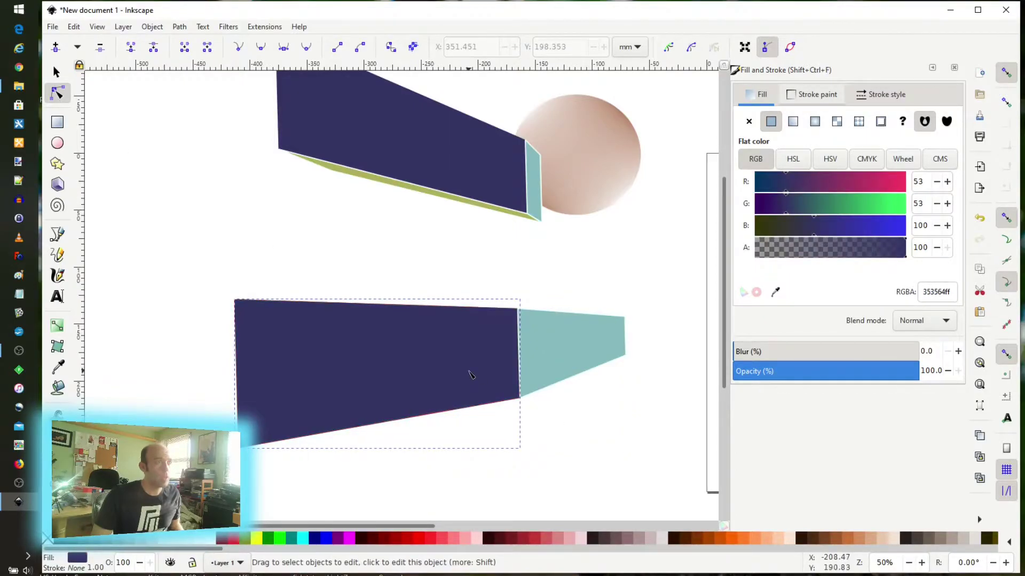
{"action": "left_click", "coordinate": [578, 372]}
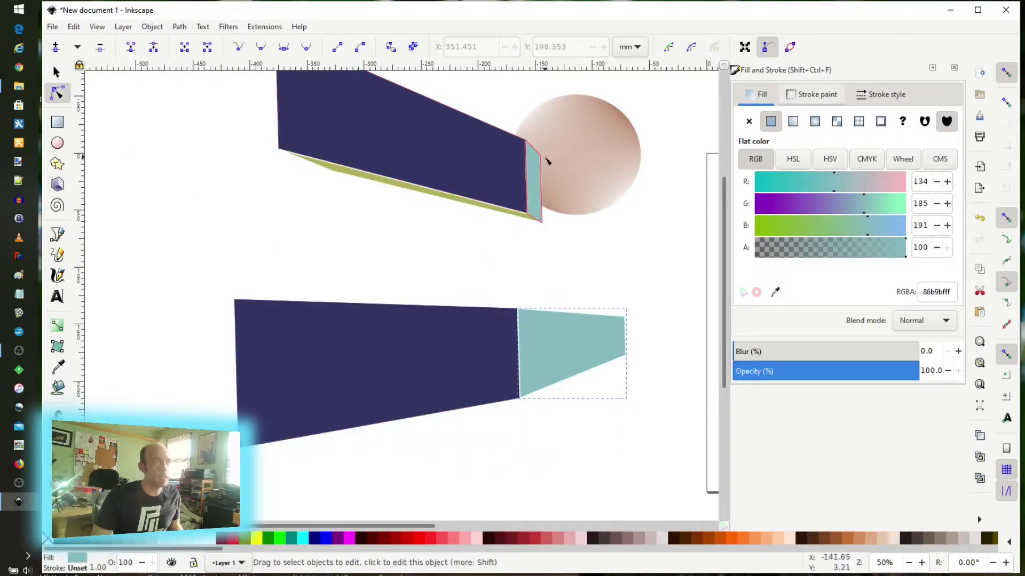
{"action": "left_click", "coordinate": [496, 193]}
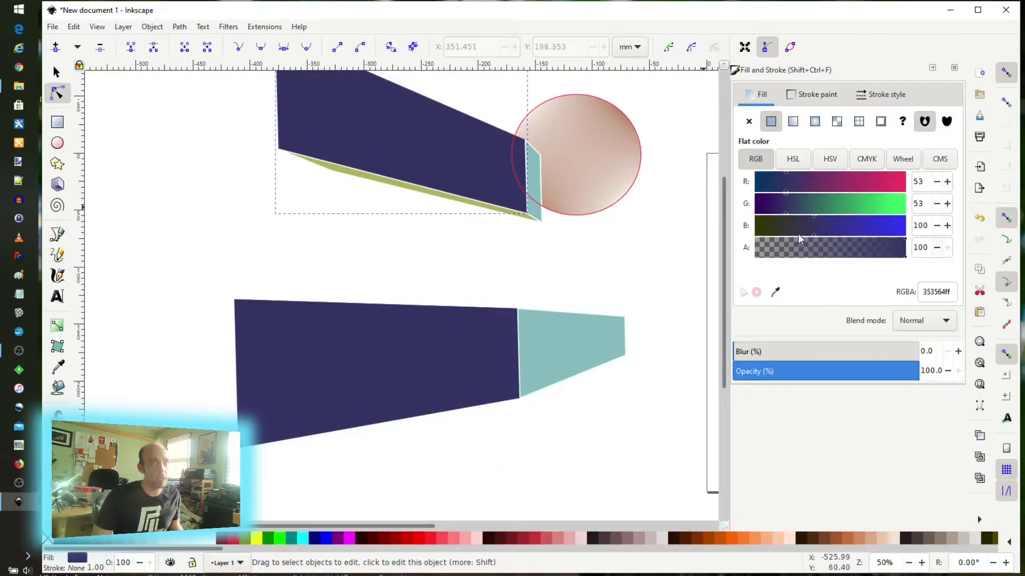
{"action": "left_click_drag", "start_coordinate": [823, 209], "coordinate": [844, 206]}
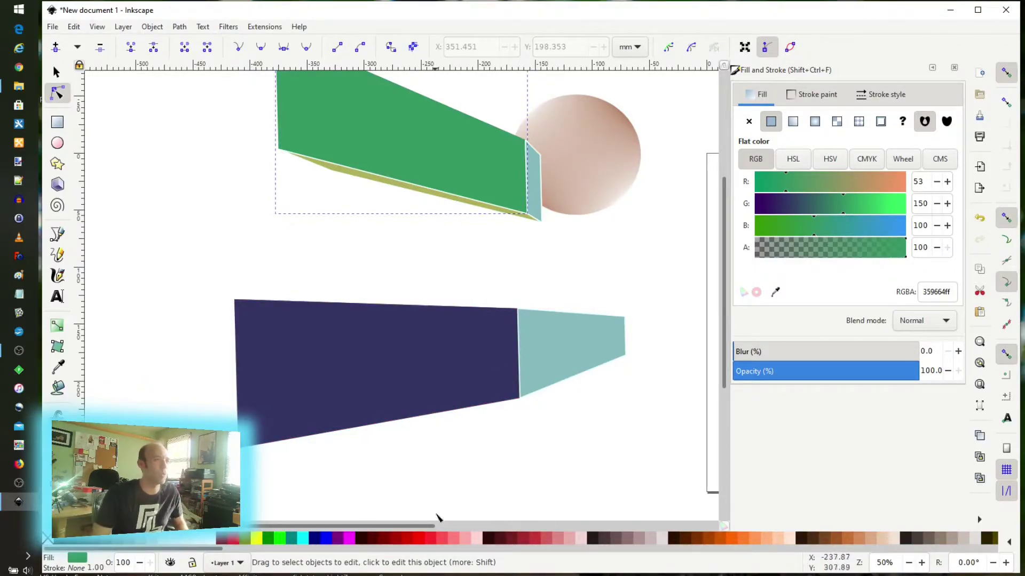
- Draw a nearly square rectangle about 98 by 101 mm on the page and fill it with dark blue, RGB 53, 66, 100
{"action": "left_click_drag", "start_coordinate": [429, 527], "coordinate": [607, 537]}
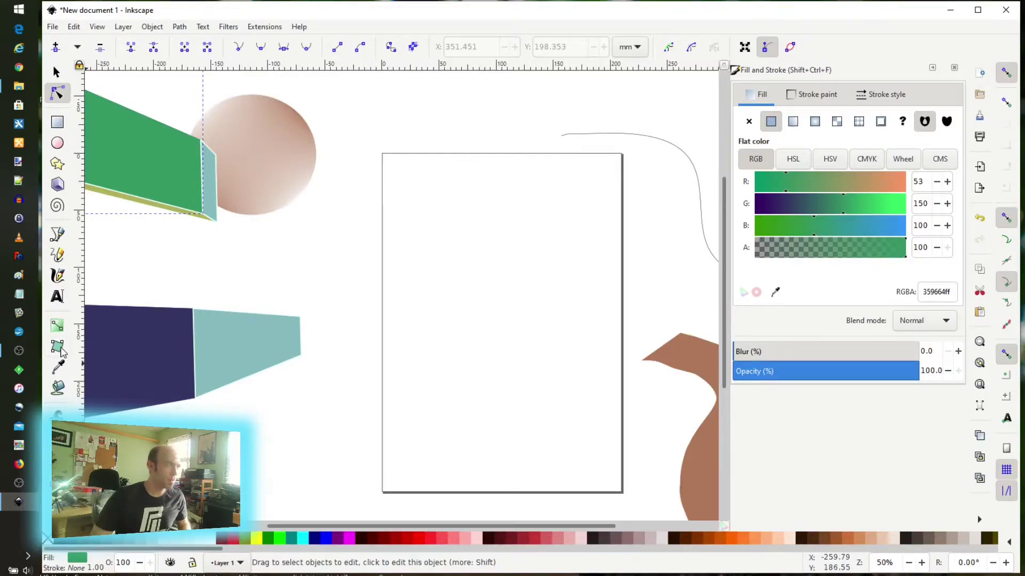
{"action": "left_click", "coordinate": [59, 334]}
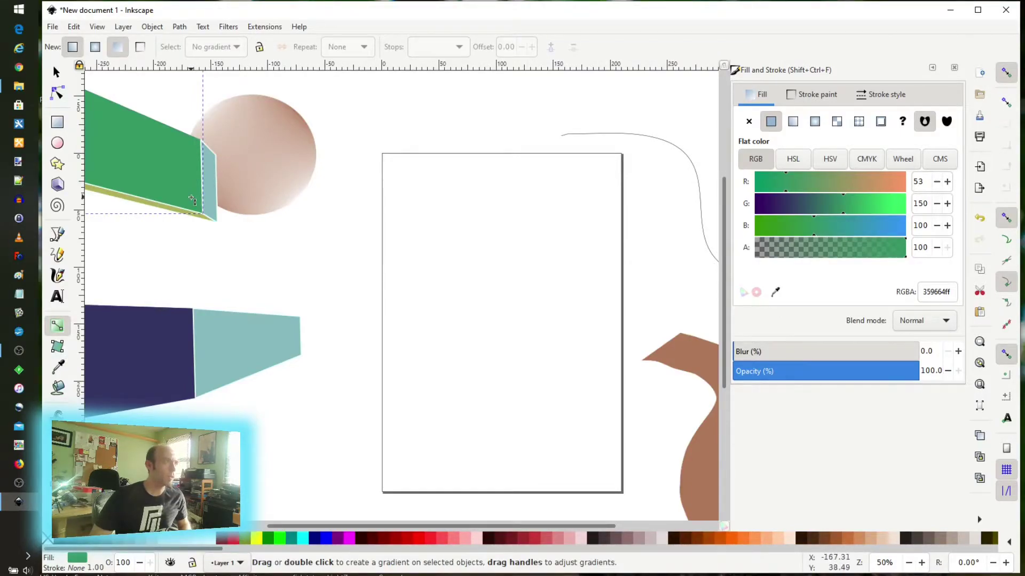
{"action": "left_click", "coordinate": [58, 348]}
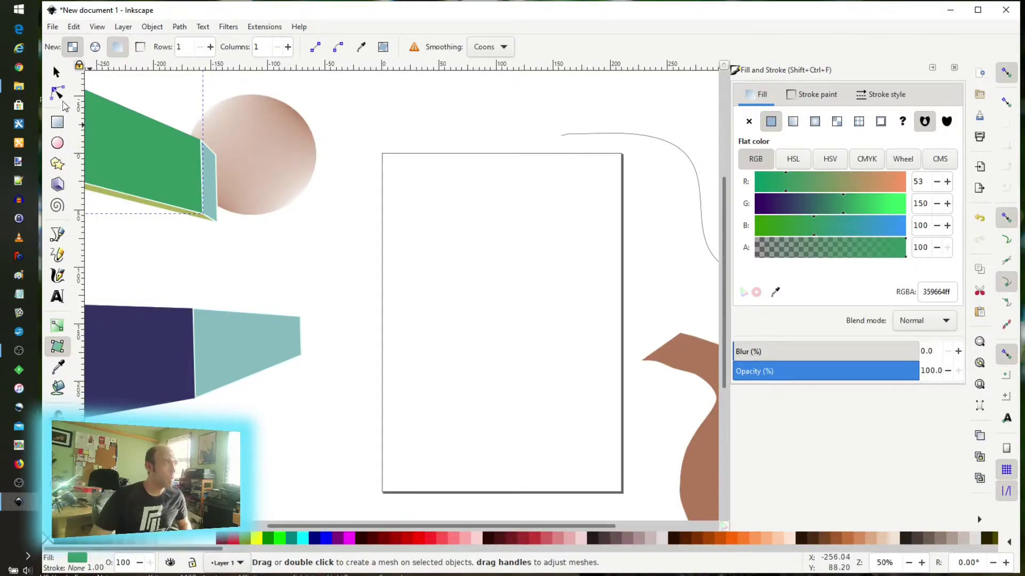
{"action": "left_click", "coordinate": [62, 127]}
{"action": "left_click_drag", "start_coordinate": [421, 248], "coordinate": [532, 362]}
{"action": "left_click", "coordinate": [57, 389]}
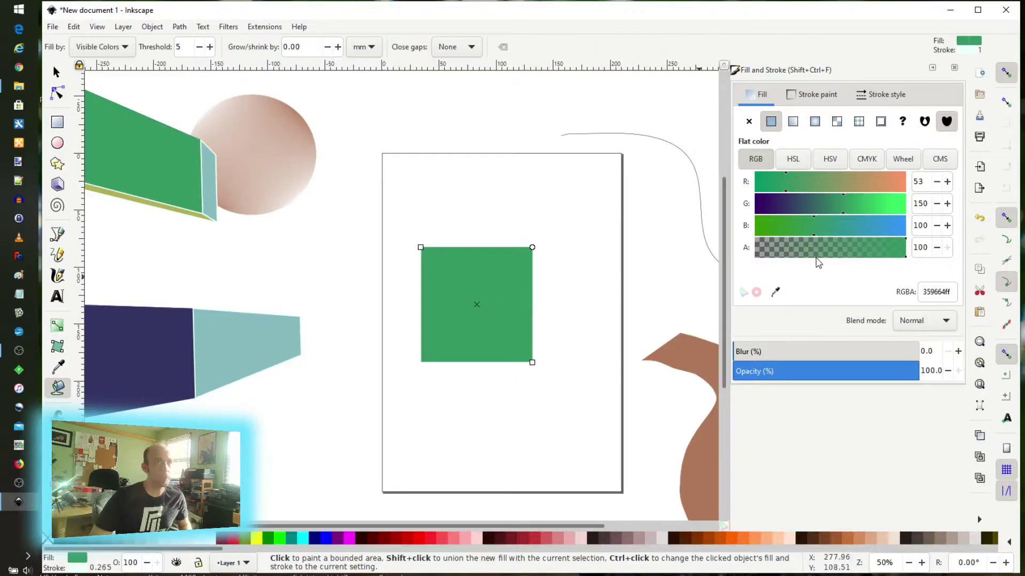
{"action": "left_click_drag", "start_coordinate": [801, 209], "coordinate": [793, 209]}
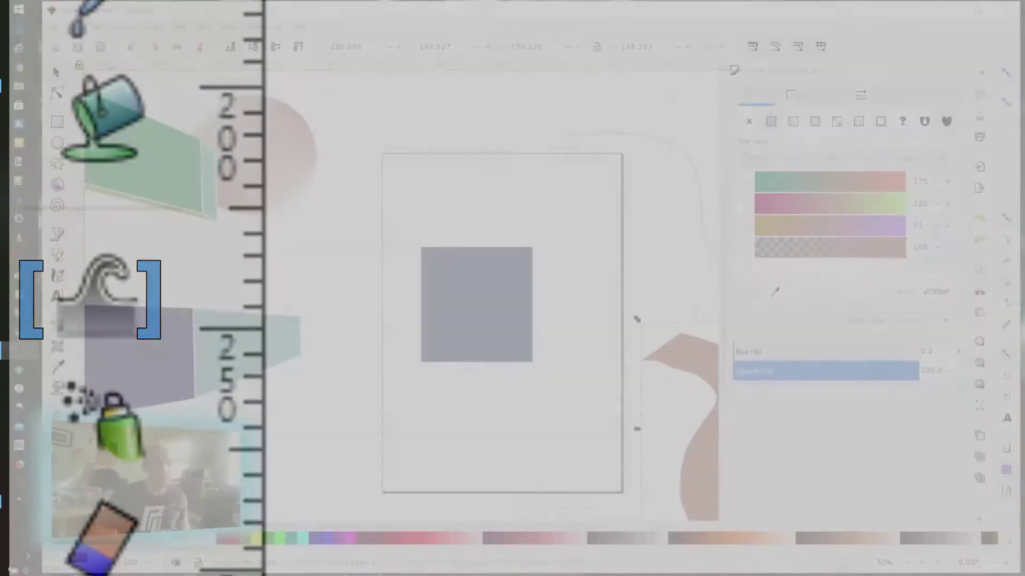
- Push the blue square's right side outward with the Tweak tool, stretching its upper-right corner up and to the right
{"action": "key", "text": "w"}
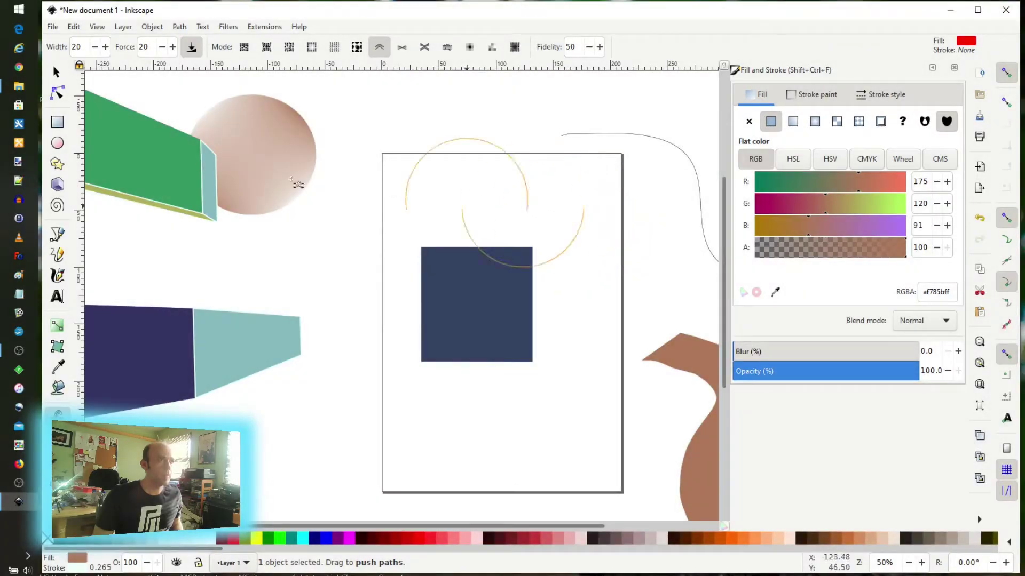
{"action": "left_click", "coordinate": [56, 72]}
{"action": "left_click", "coordinate": [490, 339]}
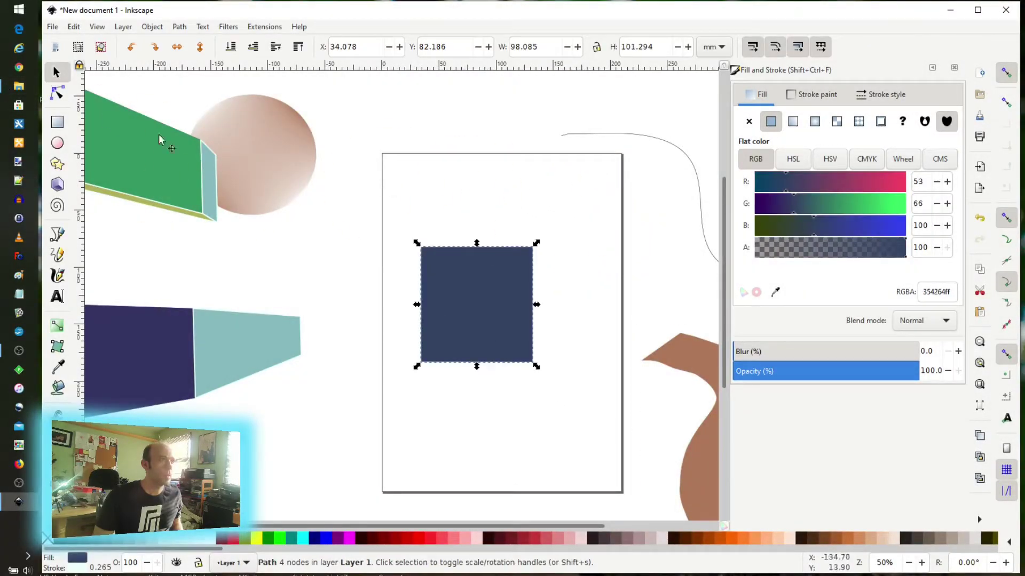
{"action": "key", "text": "w"}
{"action": "left_click_drag", "start_coordinate": [476, 293], "coordinate": [596, 227]}
{"action": "mouse_move", "coordinate": [476, 313]}
{"action": "left_mouse_down"}
{"action": "mouse_move", "coordinate": [542, 238]}
{"action": "mouse_move", "coordinate": [612, 217]}
{"action": "left_mouse_up"}
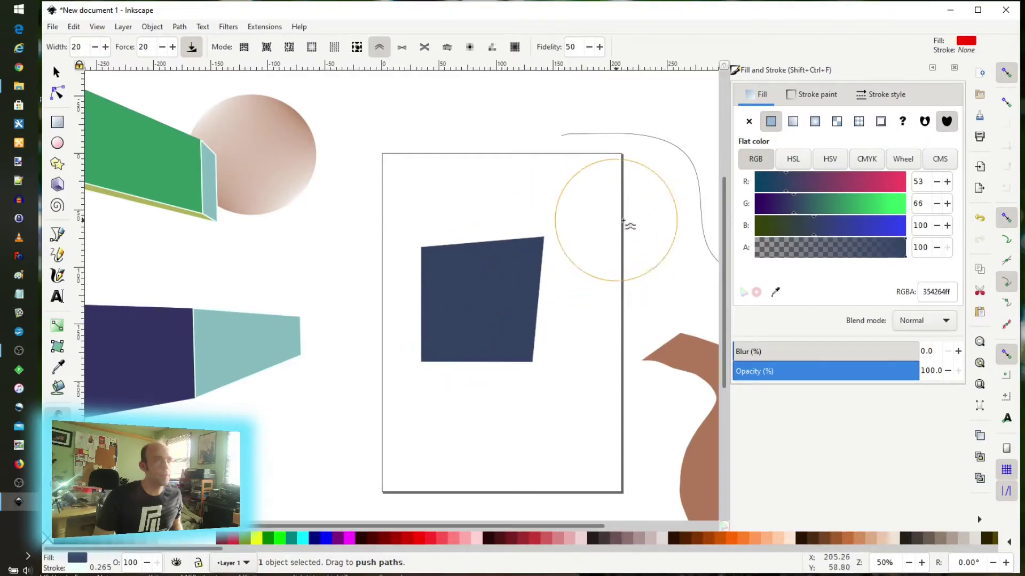
{"action": "mouse_move", "coordinate": [490, 330]}
{"action": "left_mouse_down"}
{"action": "mouse_move", "coordinate": [540, 368]}
{"action": "mouse_move", "coordinate": [585, 374]}
{"action": "mouse_move", "coordinate": [562, 347]}
{"action": "mouse_move", "coordinate": [512, 327]}
{"action": "mouse_move", "coordinate": [547, 334]}
{"action": "mouse_move", "coordinate": [575, 318]}
{"action": "mouse_move", "coordinate": [564, 283]}
{"action": "mouse_move", "coordinate": [507, 242]}
{"action": "mouse_move", "coordinate": [519, 254]}
{"action": "mouse_move", "coordinate": [563, 222]}
{"action": "mouse_move", "coordinate": [592, 217]}
{"action": "mouse_move", "coordinate": [524, 274]}
{"action": "mouse_move", "coordinate": [566, 222]}
{"action": "mouse_move", "coordinate": [626, 217]}
{"action": "left_mouse_up"}
- Move the blue shape's upper-right node slightly left and pull its handle inward so the right edge curves in
{"action": "key", "text": "n"}
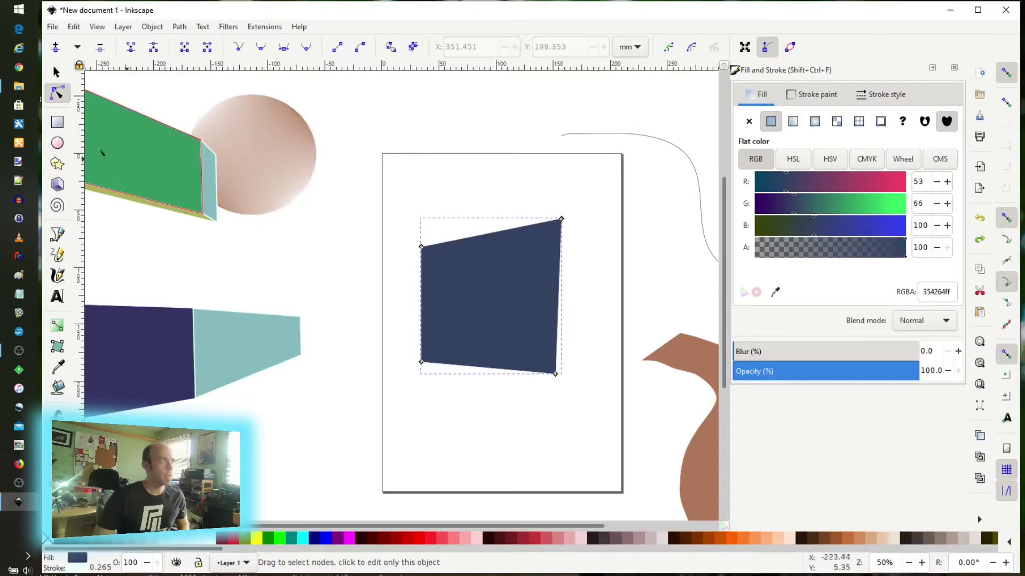
{"action": "left_click_drag", "start_coordinate": [561, 219], "coordinate": [546, 219]}
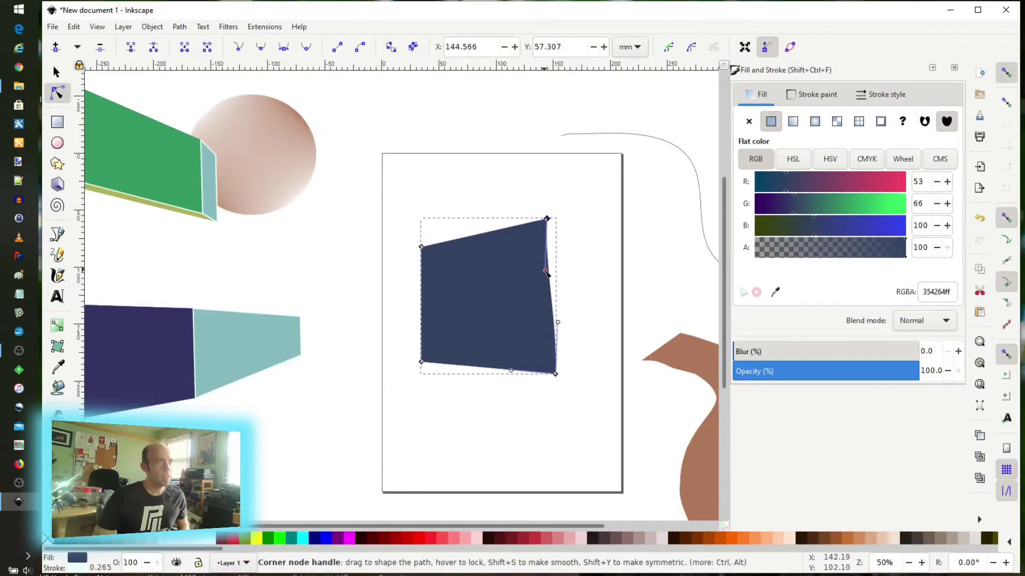
{"action": "left_click_drag", "start_coordinate": [545, 272], "coordinate": [491, 257]}
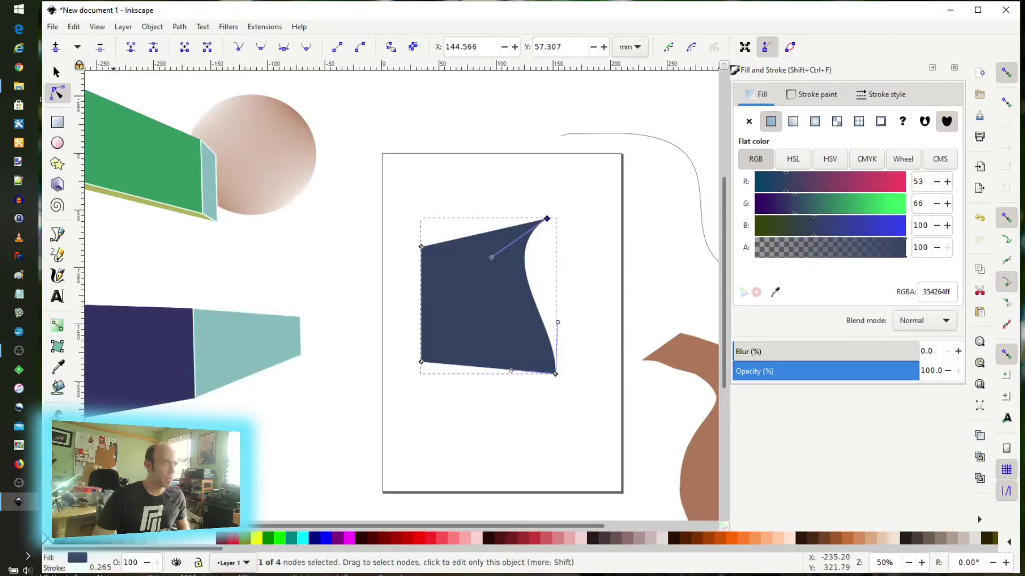
- Push the blue shape's curved right edge with the Tweak tool to form a bulge above its lower-right corner
{"action": "left_click", "coordinate": [55, 414]}
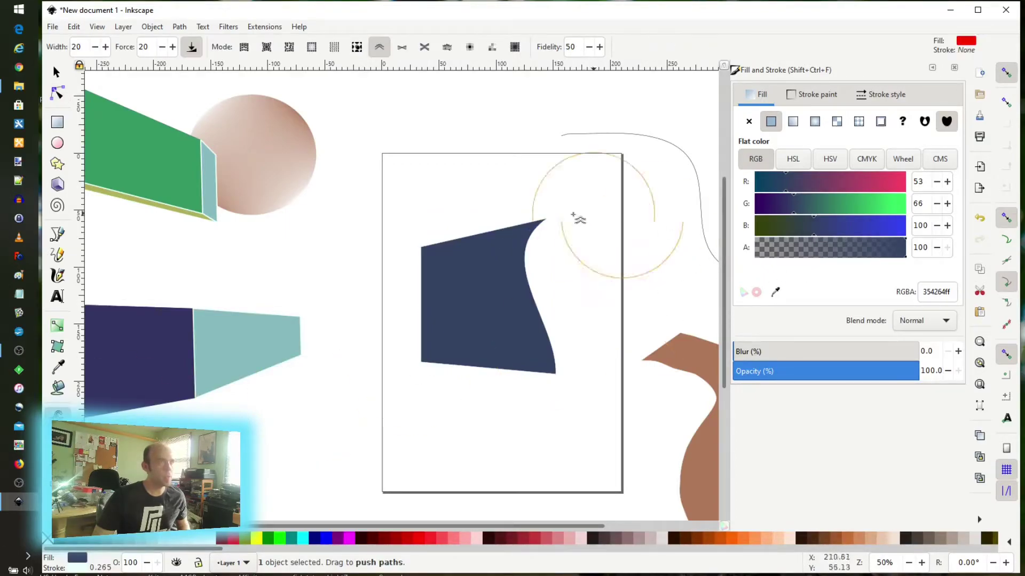
{"action": "mouse_move", "coordinate": [601, 287]}
{"action": "left_mouse_down"}
{"action": "mouse_move", "coordinate": [508, 261]}
{"action": "mouse_move", "coordinate": [597, 252]}
{"action": "mouse_move", "coordinate": [530, 255]}
{"action": "mouse_move", "coordinate": [564, 265]}
{"action": "mouse_move", "coordinate": [514, 339]}
{"action": "mouse_move", "coordinate": [615, 328]}
{"action": "mouse_move", "coordinate": [540, 334]}
{"action": "mouse_move", "coordinate": [607, 329]}
{"action": "mouse_move", "coordinate": [542, 338]}
{"action": "mouse_move", "coordinate": [605, 318]}
{"action": "mouse_move", "coordinate": [552, 320]}
{"action": "mouse_move", "coordinate": [539, 290]}
{"action": "mouse_move", "coordinate": [592, 252]}
{"action": "left_mouse_up"}
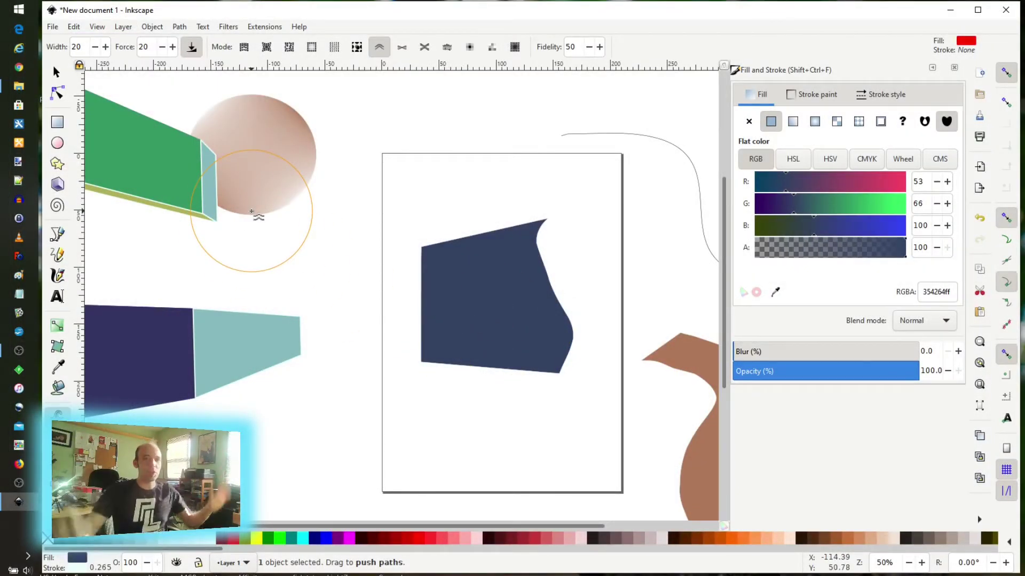
{"action": "scroll", "coordinate": [252, 213], "scroll_direction": "down", "scroll_amount": 2}
{"action": "scroll", "coordinate": [254, 214], "scroll_direction": "up", "scroll_amount": 2}
{"action": "key", "text": "shift+s"}
{"action": "scroll", "coordinate": [254, 214], "scroll_direction": "down", "scroll_amount": 2}
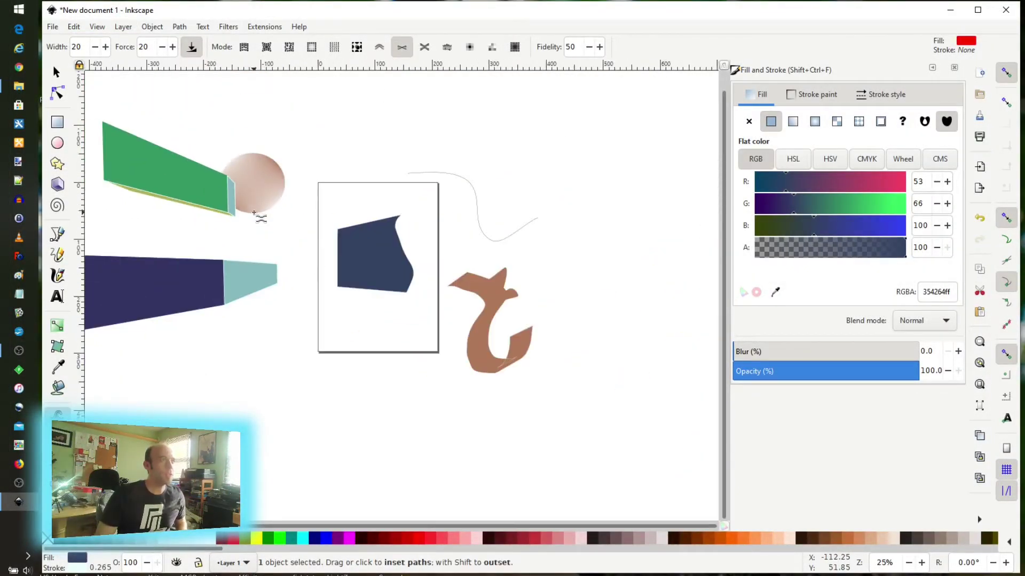
{"action": "key", "text": "shift+p"}
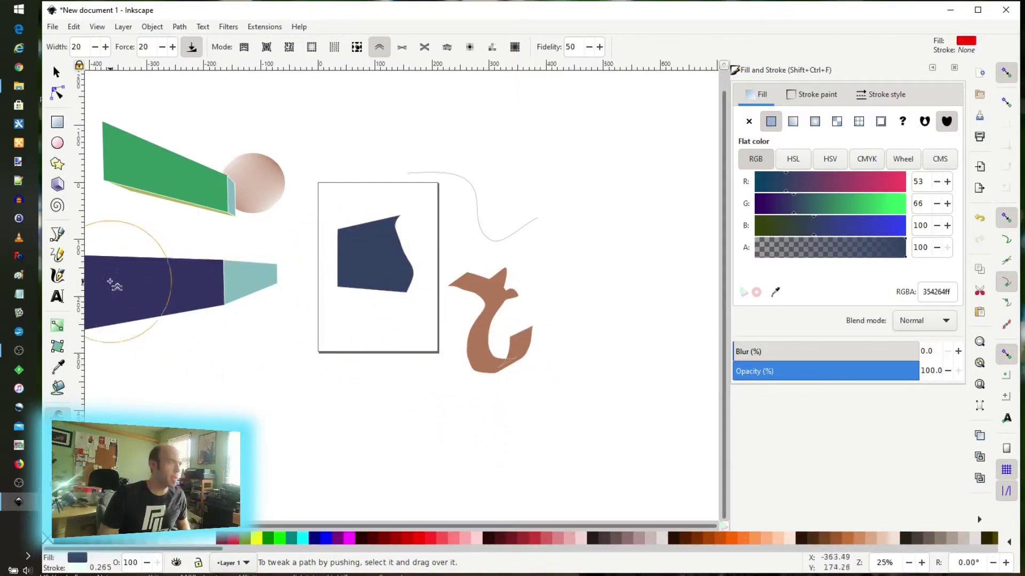
- Select the brown calligraphy stroke and move it horizontally about 21 mm to the right
{"action": "left_click", "coordinate": [56, 71]}
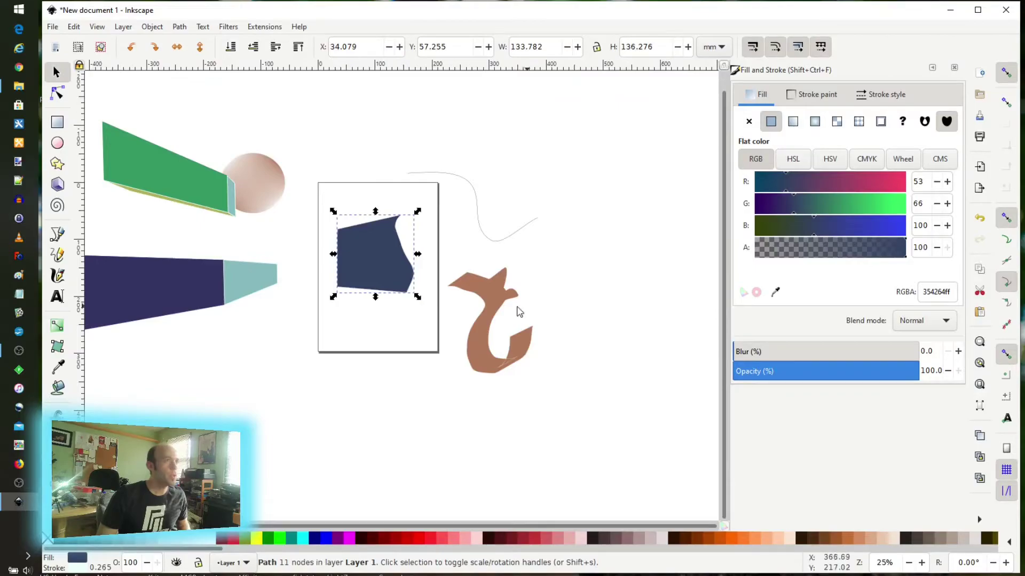
{"action": "left_click", "coordinate": [501, 304]}
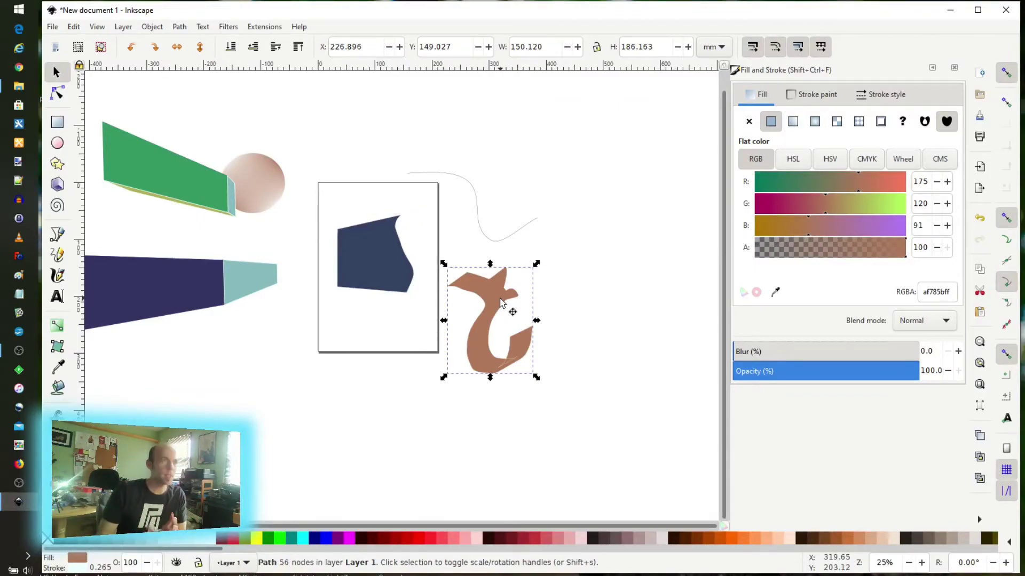
{"action": "left_click_drag", "start_coordinate": [502, 302], "coordinate": [511, 302]}
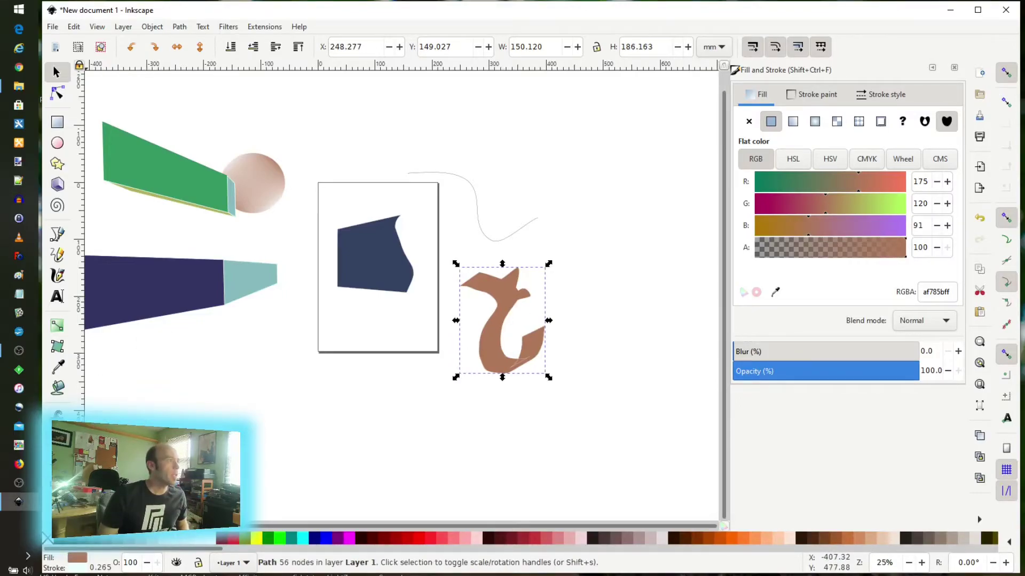
- Try spraying clones of the calligraphy stroke below the page and below the original stroke
{"action": "key", "text": "a"}
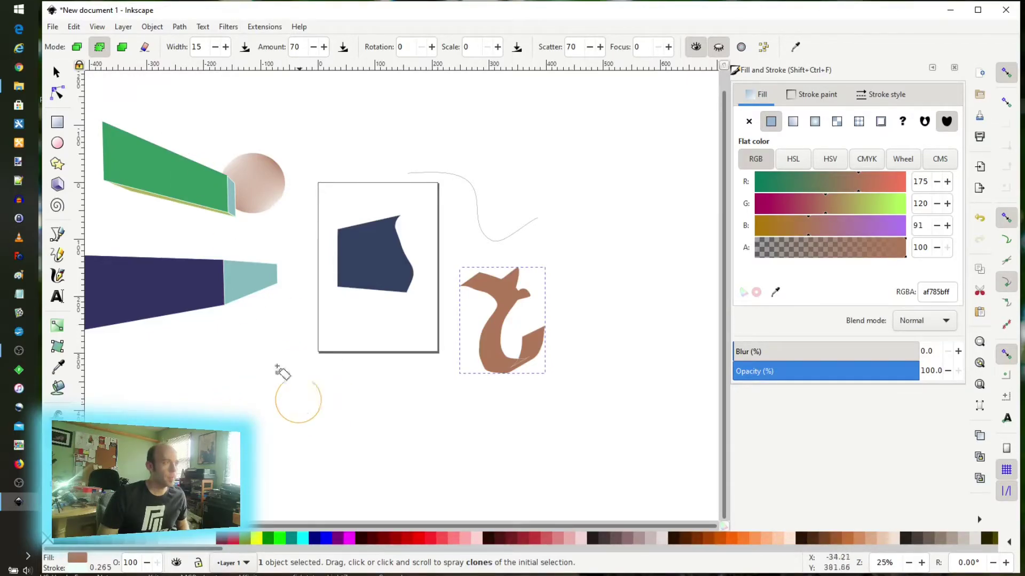
{"action": "left_click", "coordinate": [352, 422]}
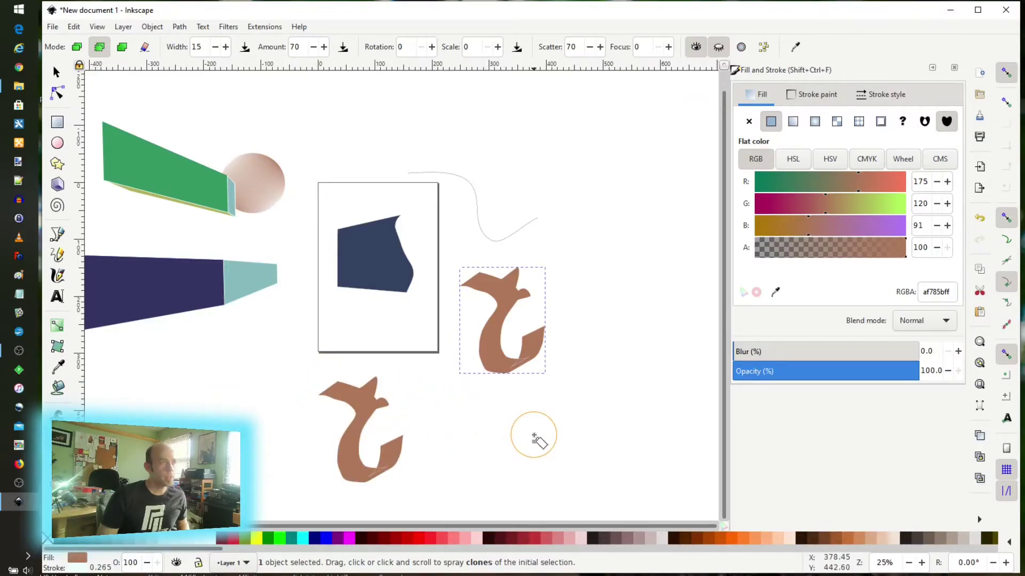
{"action": "left_click_drag", "start_coordinate": [526, 434], "coordinate": [536, 435]}
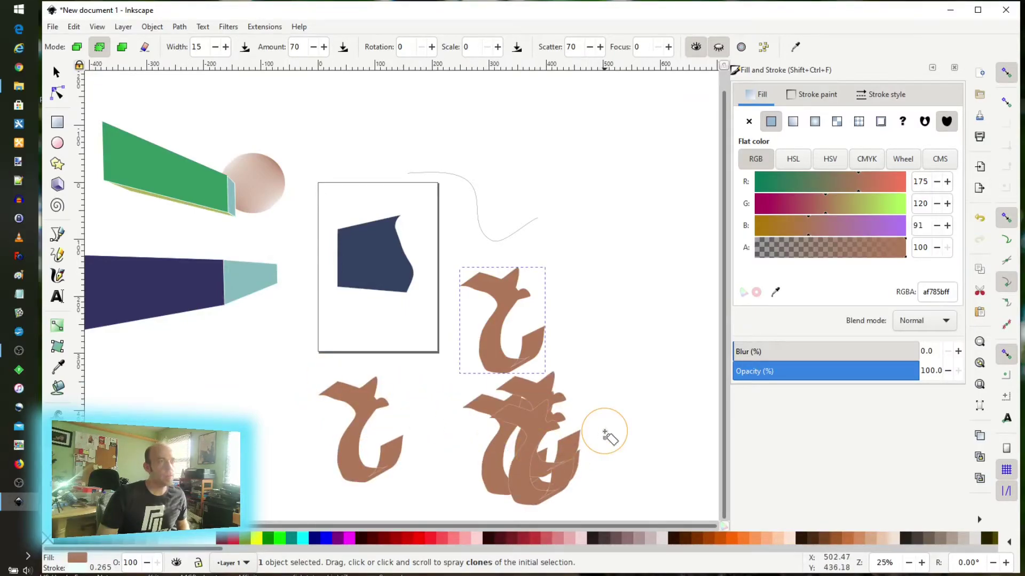
{"action": "key", "text": "ctrl+z"}
{"action": "left_click_drag", "start_coordinate": [492, 423], "coordinate": [503, 430]}
{"action": "key", "text": "ctrl+z"}
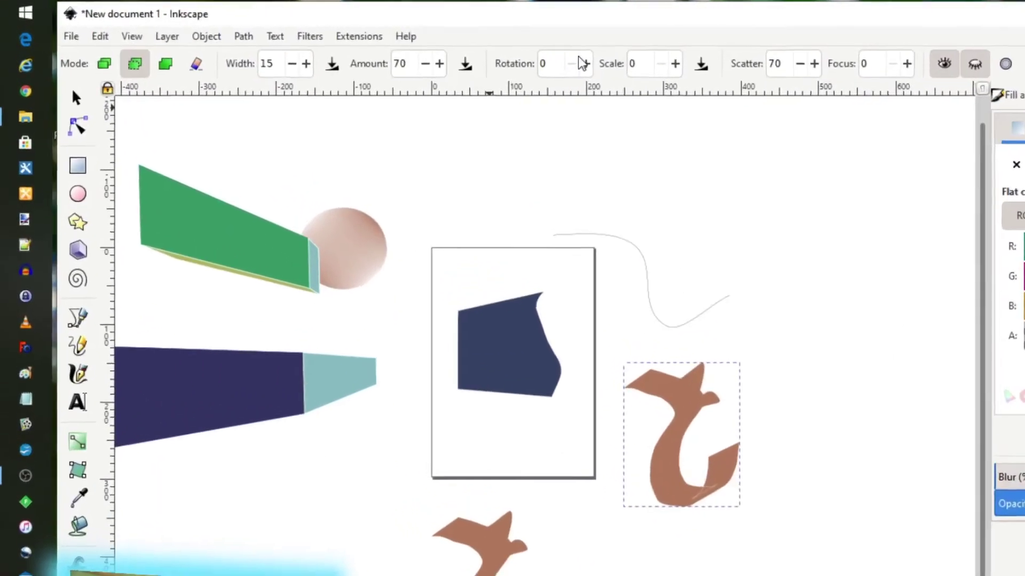
- Set the Spray tool's rotation variation to 6 and its scale variation to 7
{"action": "left_click", "coordinate": [497, 54]}
{"action": "left_click", "coordinate": [497, 55]}
{"action": "left_click", "coordinate": [498, 54]}
{"action": "left_click", "coordinate": [497, 54]}
{"action": "left_click", "coordinate": [497, 54]}
{"action": "left_click", "coordinate": [497, 54]}
{"action": "left_click", "coordinate": [710, 66]}
{"action": "left_click", "coordinate": [710, 66]}
{"action": "left_click", "coordinate": [710, 67]}
{"action": "left_click", "coordinate": [711, 67]}
{"action": "left_click", "coordinate": [711, 66]}
{"action": "left_click", "coordinate": [711, 67]}
{"action": "left_click", "coordinate": [710, 66]}
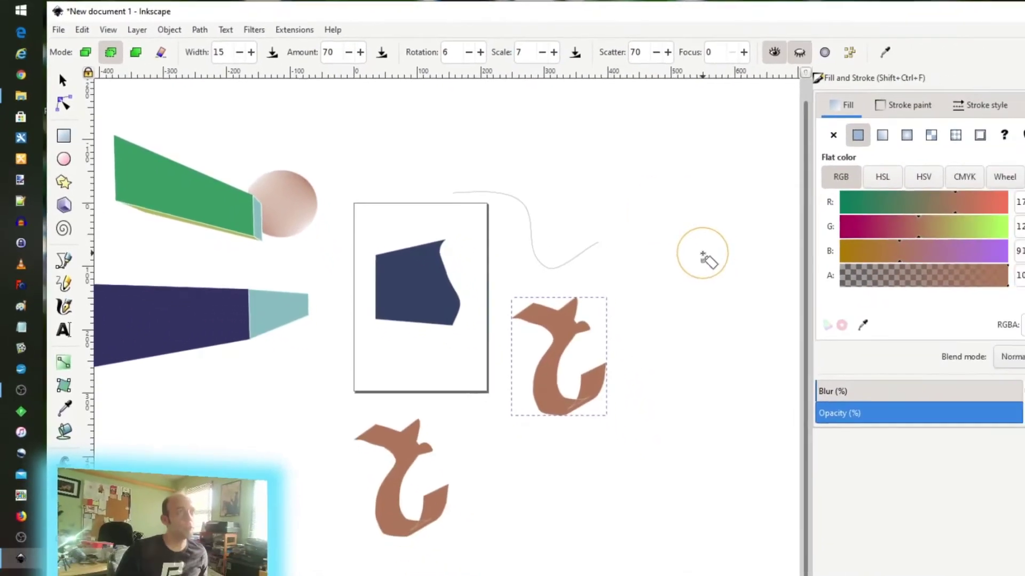
- Try spraying a dense trail of clones around the calligraphy stroke's right and lower sides, and undo all the sprayed clones
{"action": "mouse_move", "coordinate": [858, 274]}
{"action": "left_mouse_down"}
{"action": "mouse_move", "coordinate": [860, 314]}
{"action": "mouse_move", "coordinate": [765, 525]}
{"action": "left_mouse_up"}
{"action": "left_click_drag", "start_coordinate": [546, 375], "coordinate": [475, 416]}
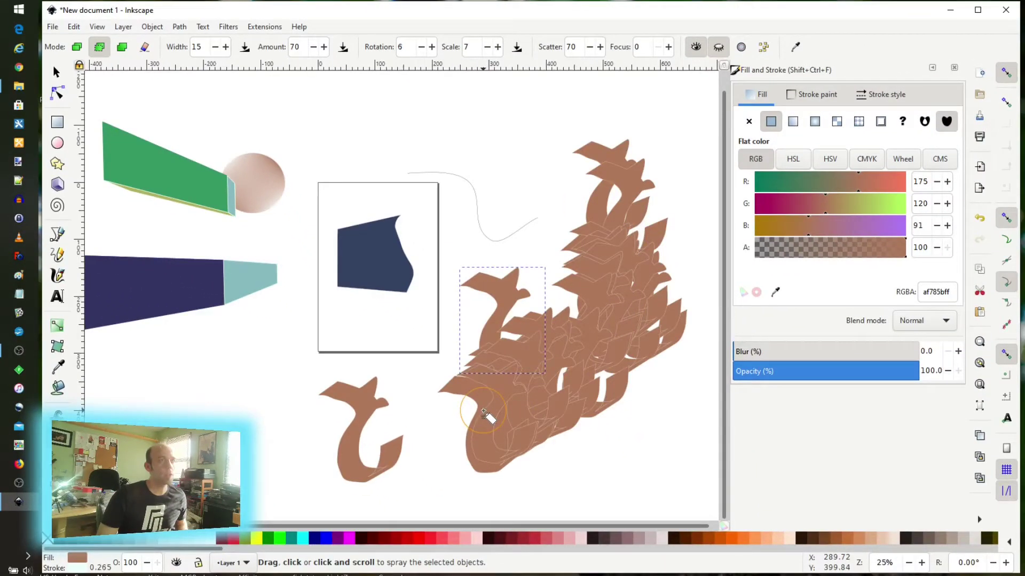
{"action": "left_click_drag", "start_coordinate": [227, 393], "coordinate": [332, 390]}
{"action": "key", "text": "ctrl+z"}
{"action": "key", "text": "ctrl+z"}
{"action": "key", "text": "ctrl+z"}
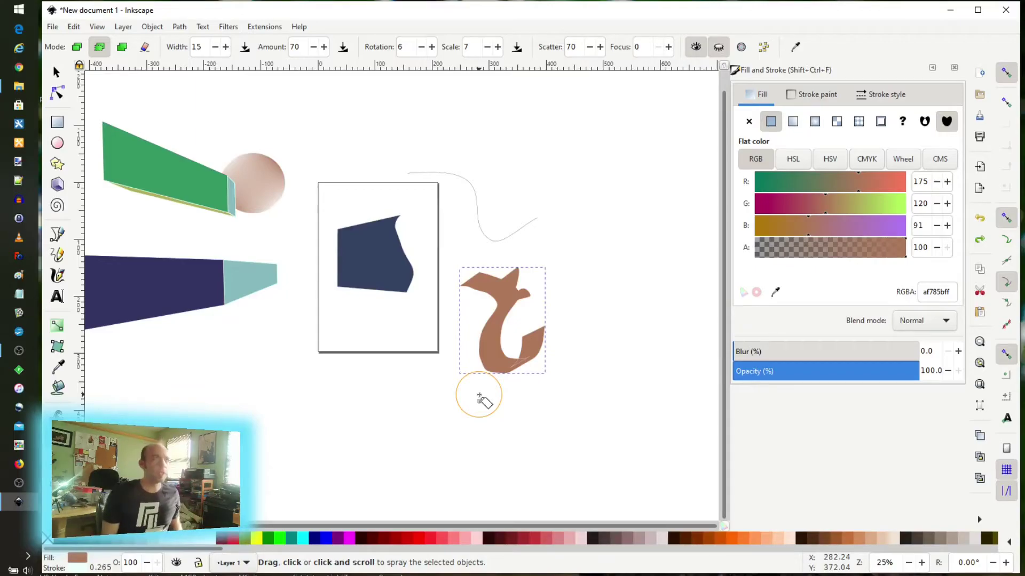
- Increase the Spray tool's scatter to 81 and its focus to 4
{"action": "double_click", "coordinate": [600, 47]}
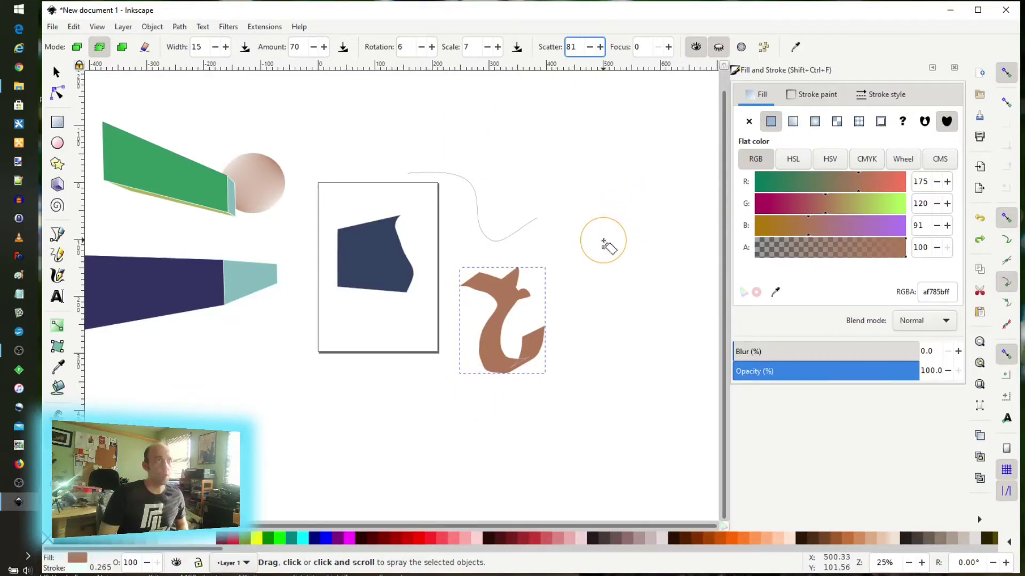
{"action": "left_click", "coordinate": [668, 47]}
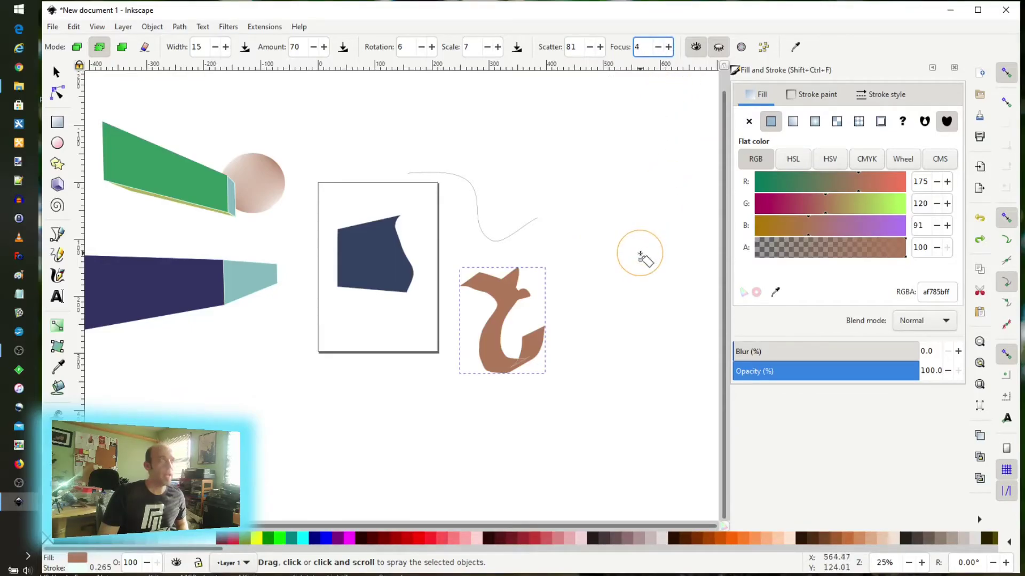
- Try spraying clones with the new scatter and focus in a wide loop around the calligraphy stroke, and undo them
{"action": "left_click", "coordinate": [599, 419]}
{"action": "mouse_move", "coordinate": [543, 436]}
{"action": "left_mouse_down"}
{"action": "mouse_move", "coordinate": [326, 419]}
{"action": "mouse_move", "coordinate": [373, 340]}
{"action": "mouse_move", "coordinate": [635, 276]}
{"action": "mouse_move", "coordinate": [547, 183]}
{"action": "left_mouse_up"}
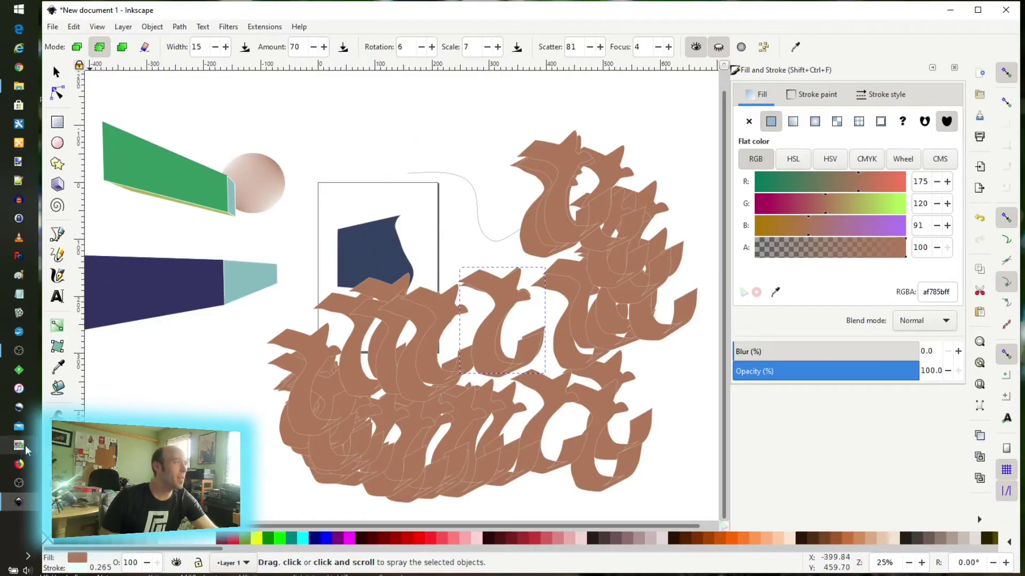
{"action": "key", "text": "ctrl+z"}
{"action": "key", "text": "ctrl+z"}
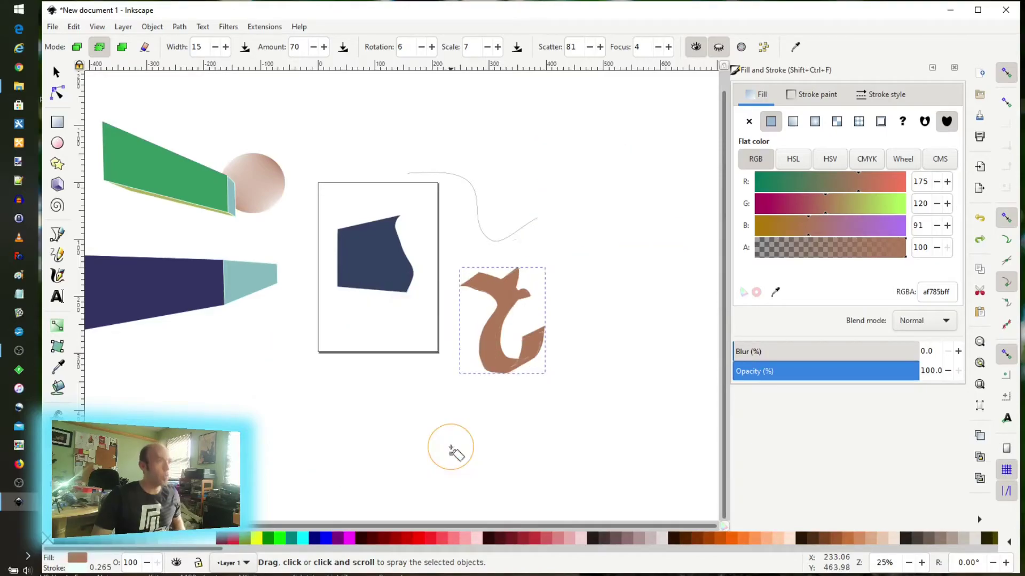
- Spray a dense cluster of clones below and to the right of the calligraphy stroke
{"action": "mouse_move", "coordinate": [625, 371]}
{"action": "left_mouse_down"}
{"action": "mouse_move", "coordinate": [600, 430]}
{"action": "mouse_move", "coordinate": [517, 438]}
{"action": "left_mouse_up"}
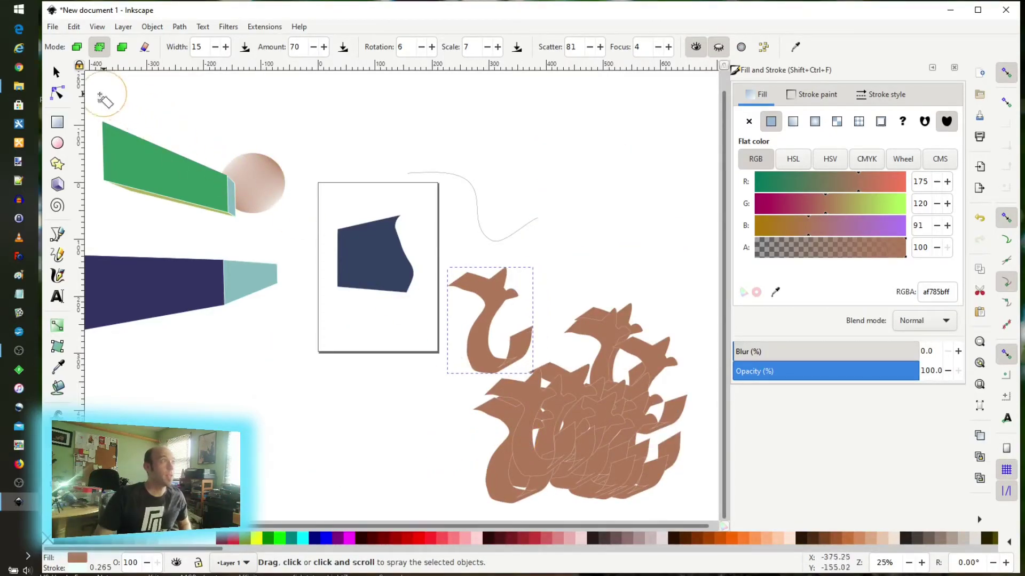
- Move single clones out of the sprayed cluster and reduce the height of the leftmost one to about 144 mm
{"action": "left_click", "coordinate": [56, 72]}
{"action": "left_click", "coordinate": [539, 451]}
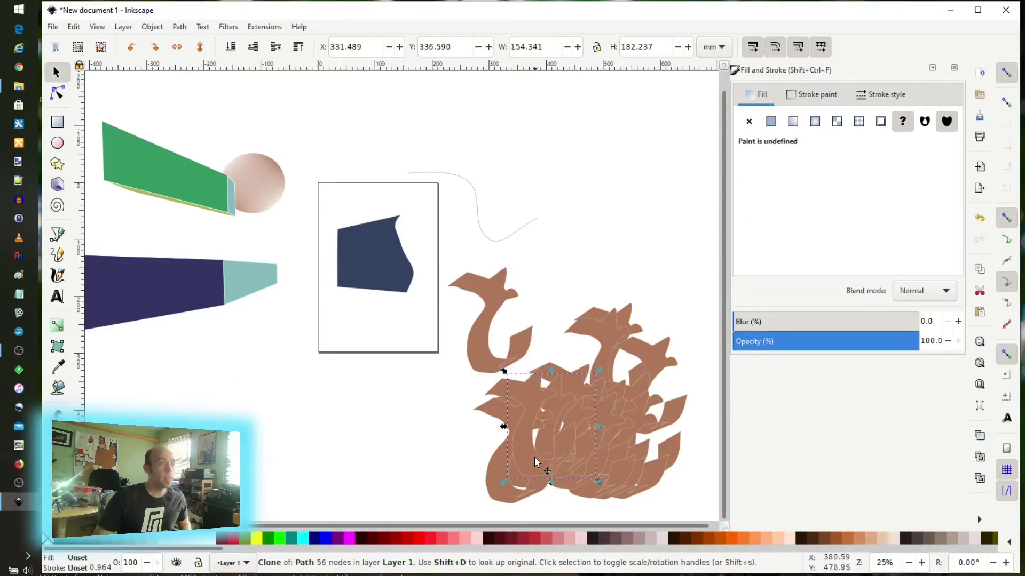
{"action": "mouse_move", "coordinate": [533, 444]}
{"action": "left_mouse_down"}
{"action": "mouse_move", "coordinate": [576, 432]}
{"action": "mouse_move", "coordinate": [562, 410]}
{"action": "mouse_move", "coordinate": [507, 476]}
{"action": "mouse_move", "coordinate": [462, 451]}
{"action": "left_mouse_up"}
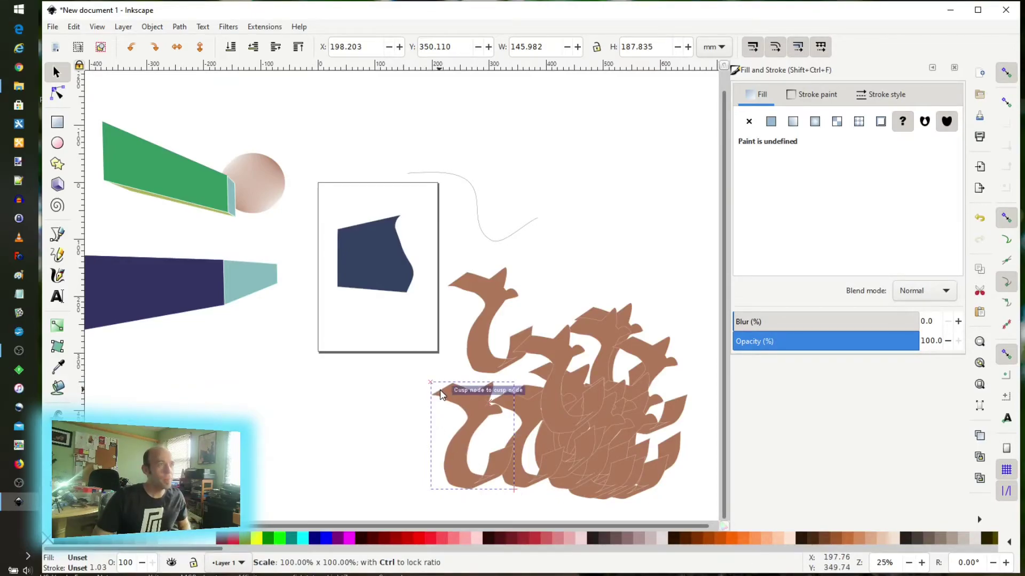
{"action": "left_click_drag", "start_coordinate": [432, 381], "coordinate": [472, 402]}
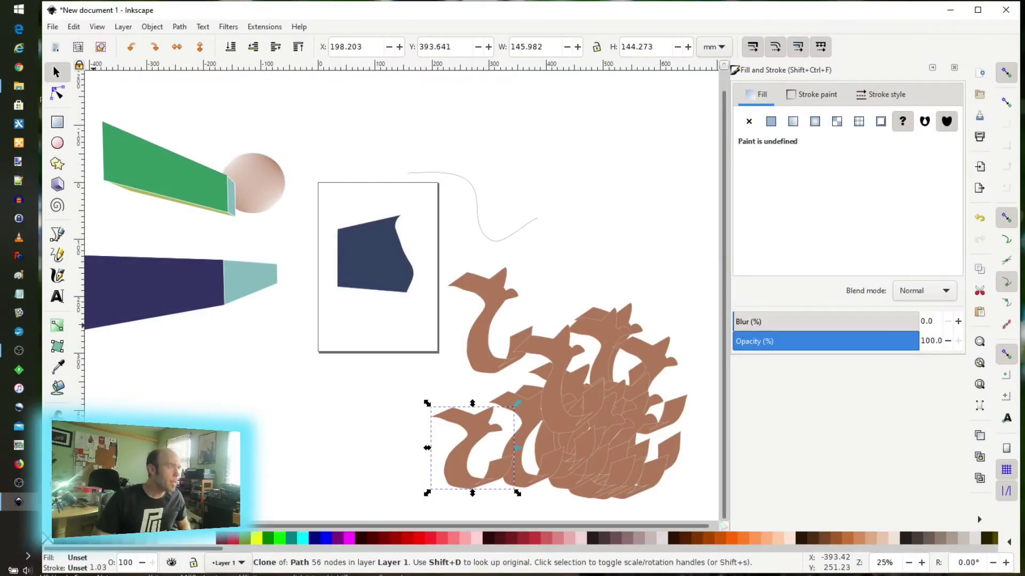
- Erase the upper part of the leftmost clone below the calligraphy stroke with the Eraser tool
{"action": "key", "text": "shift+e"}
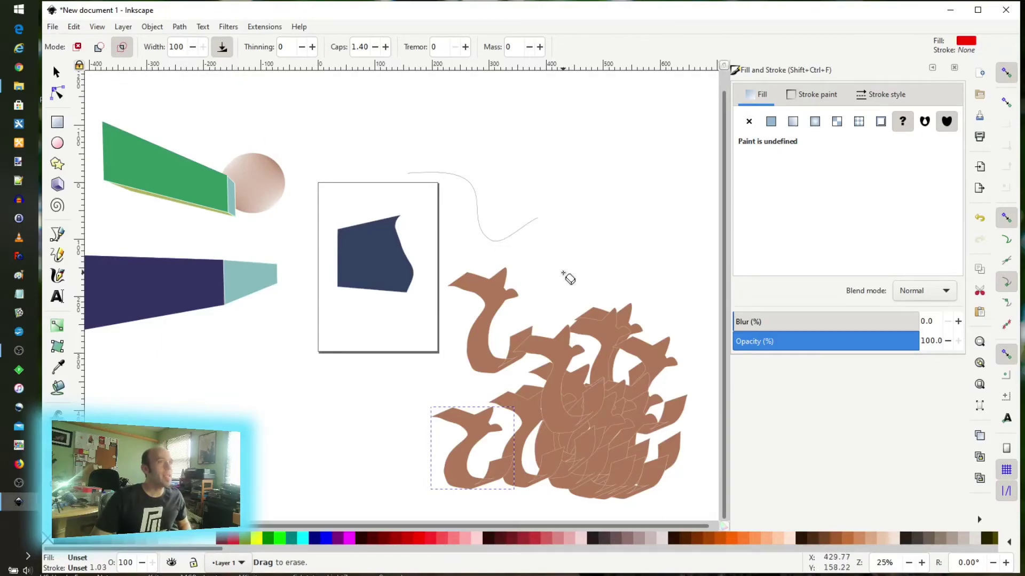
{"action": "mouse_move", "coordinate": [527, 241]}
{"action": "left_mouse_down"}
{"action": "mouse_move", "coordinate": [503, 287]}
{"action": "mouse_move", "coordinate": [481, 288]}
{"action": "left_mouse_up"}
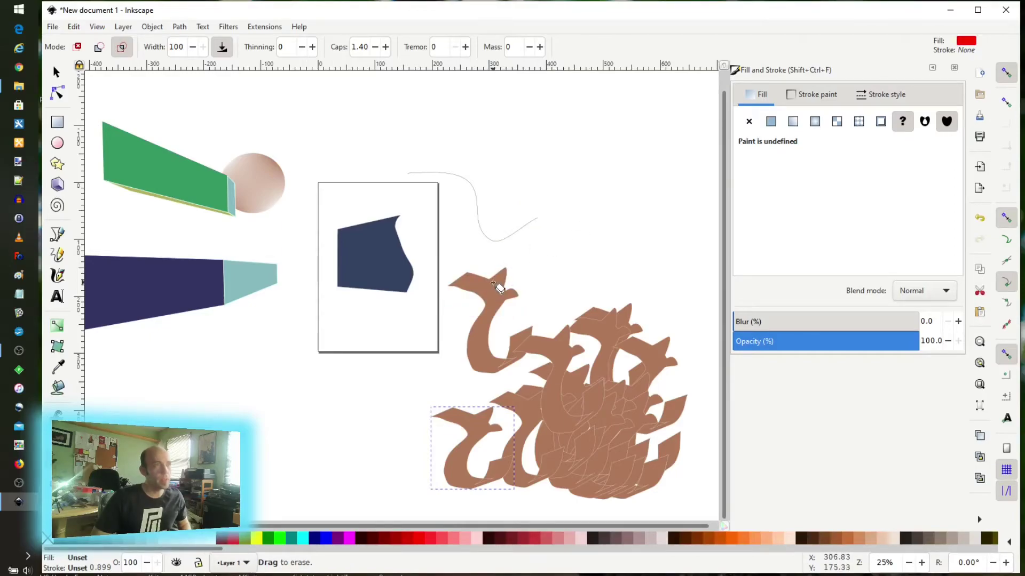
{"action": "mouse_move", "coordinate": [473, 408]}
{"action": "left_mouse_down"}
{"action": "mouse_move", "coordinate": [448, 413]}
{"action": "mouse_move", "coordinate": [435, 434]}
{"action": "left_mouse_up"}
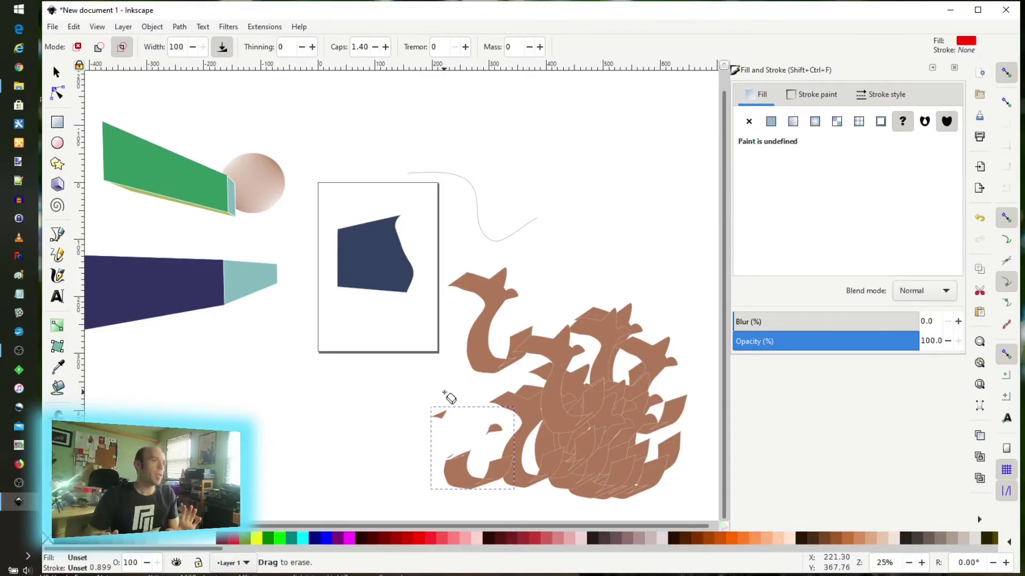
{"action": "mouse_move", "coordinate": [427, 397]}
{"action": "left_mouse_down"}
{"action": "mouse_move", "coordinate": [449, 419]}
{"action": "mouse_move", "coordinate": [502, 427]}
{"action": "left_mouse_up"}
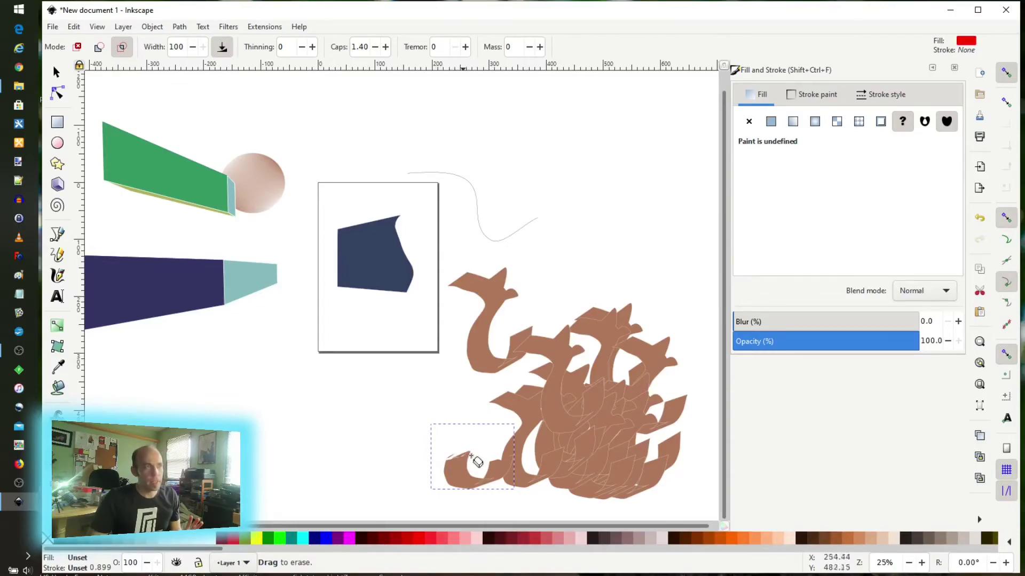
{"action": "scroll", "coordinate": [448, 463], "scroll_direction": "up", "scroll_amount": 2}
{"action": "scroll", "coordinate": [459, 469], "scroll_direction": "down", "scroll_amount": 1}
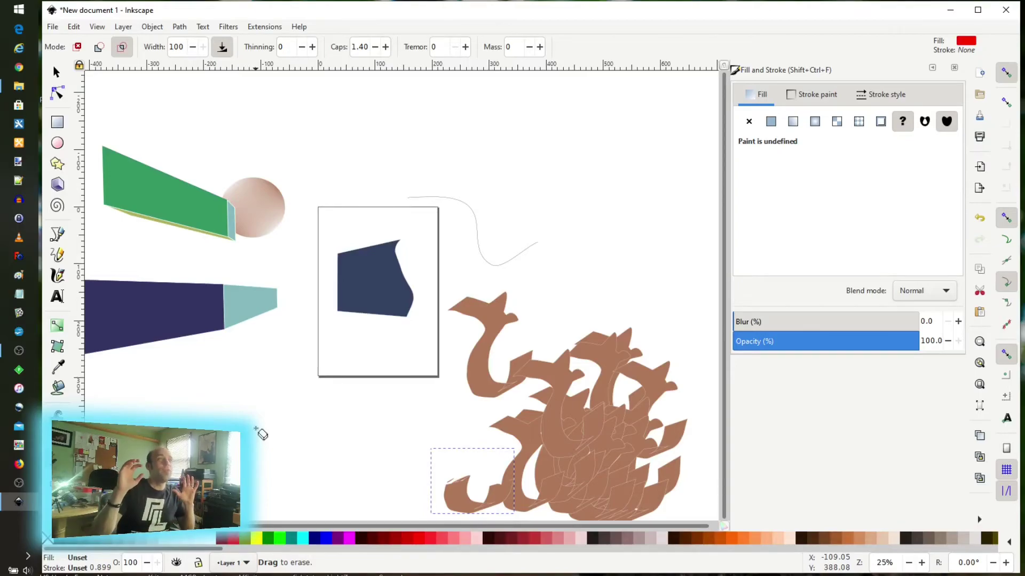
- Apply the Dark Glass bevel filter to the dark blue shape on the page and enlarge it to about 251 × 349 mm
{"action": "left_click", "coordinate": [56, 77]}
{"action": "left_click", "coordinate": [365, 309]}
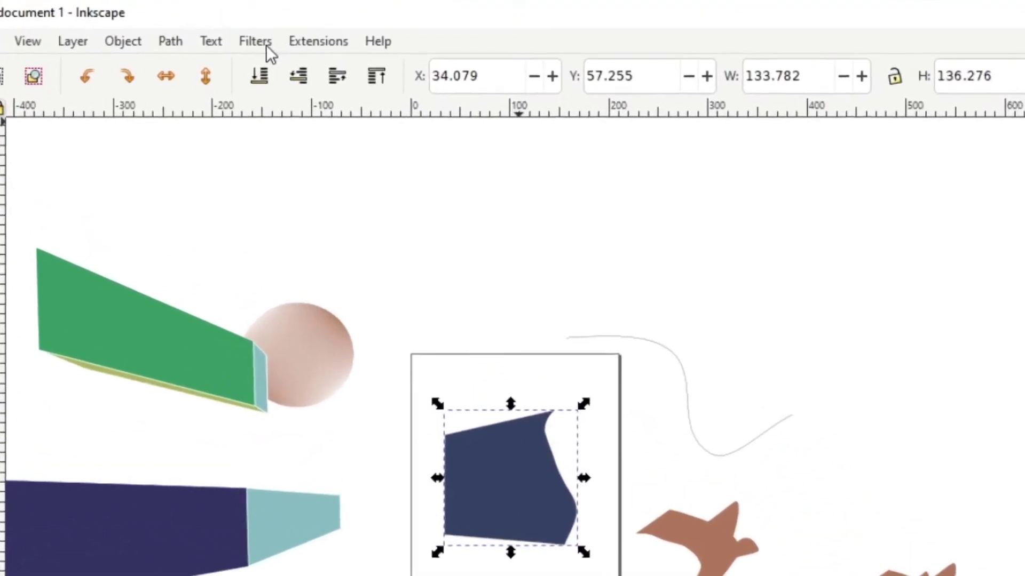
{"action": "left_click", "coordinate": [229, 27]}
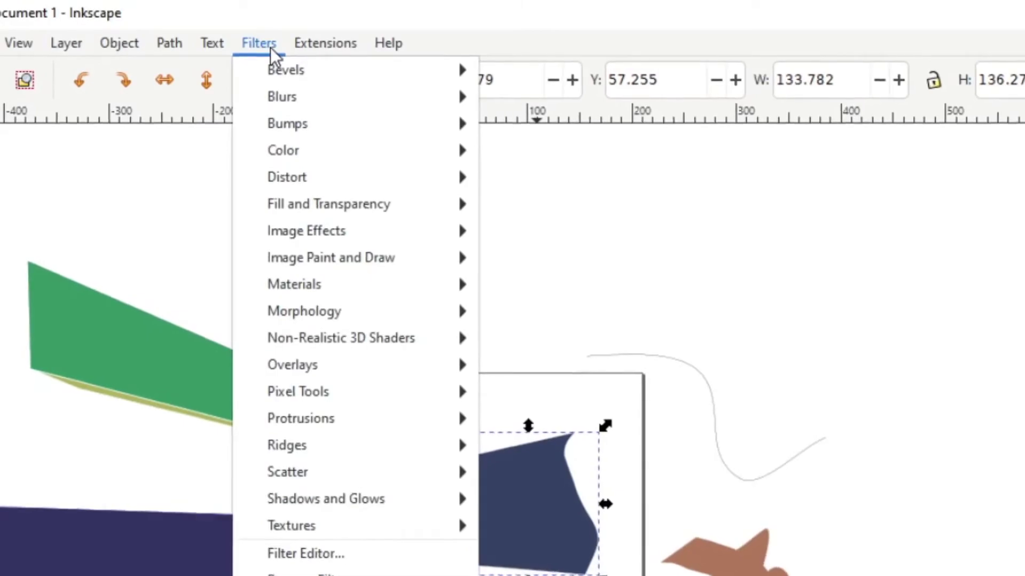
{"action": "mouse_move", "coordinate": [291, 125]}
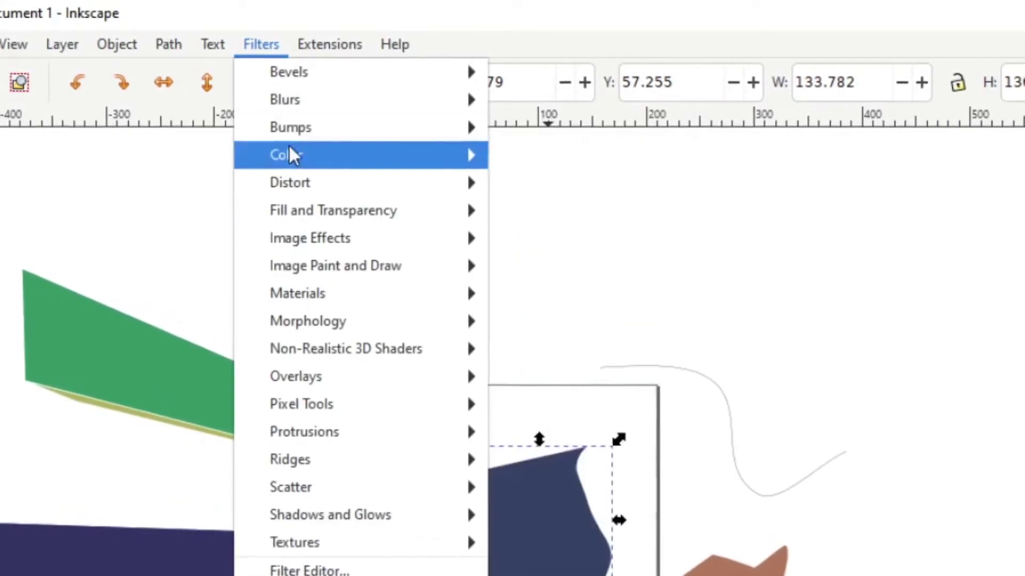
{"action": "mouse_move", "coordinate": [299, 71]}
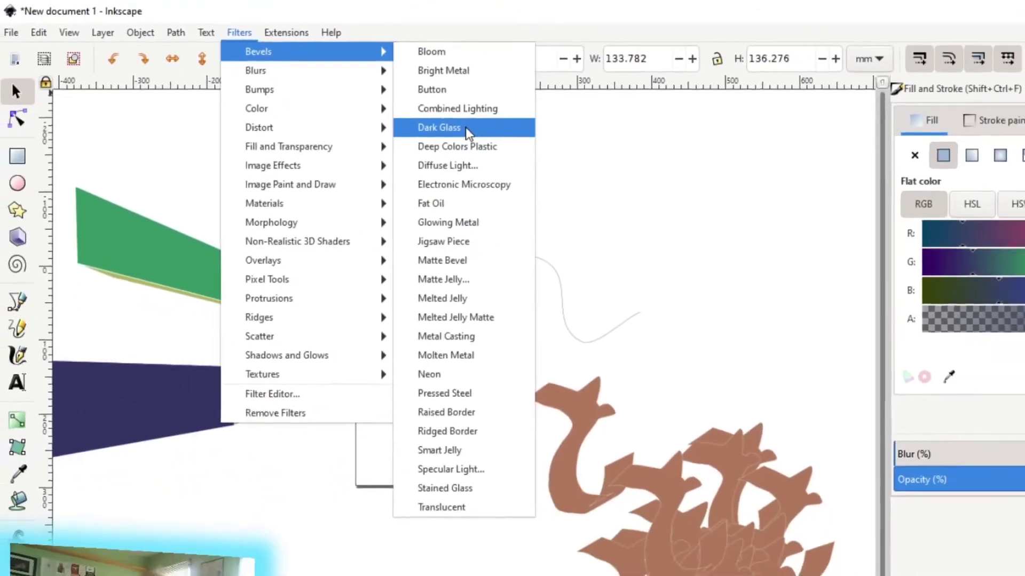
{"action": "left_click", "coordinate": [520, 166]}
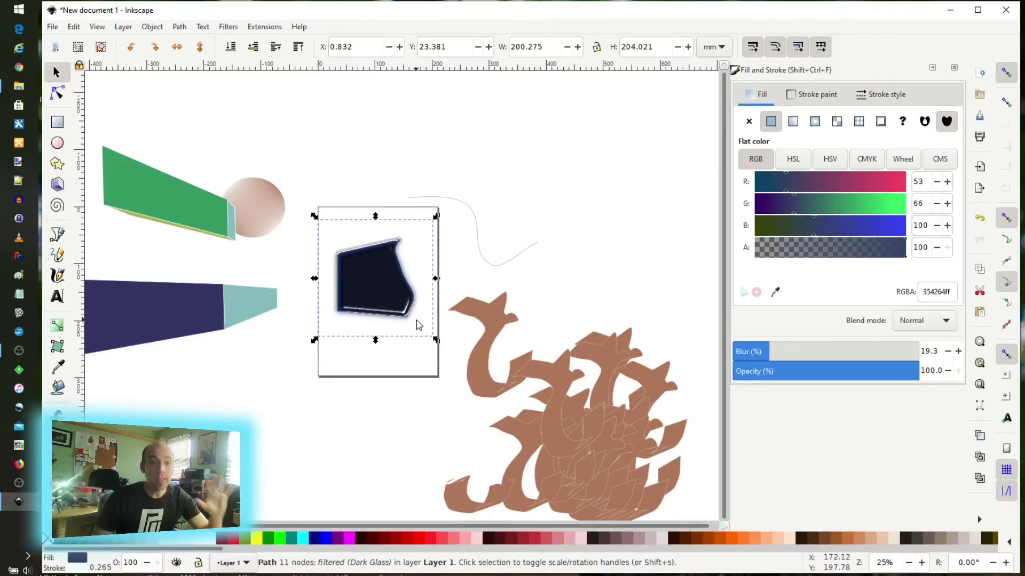
{"action": "left_click_drag", "start_coordinate": [436, 340], "coordinate": [470, 418]}
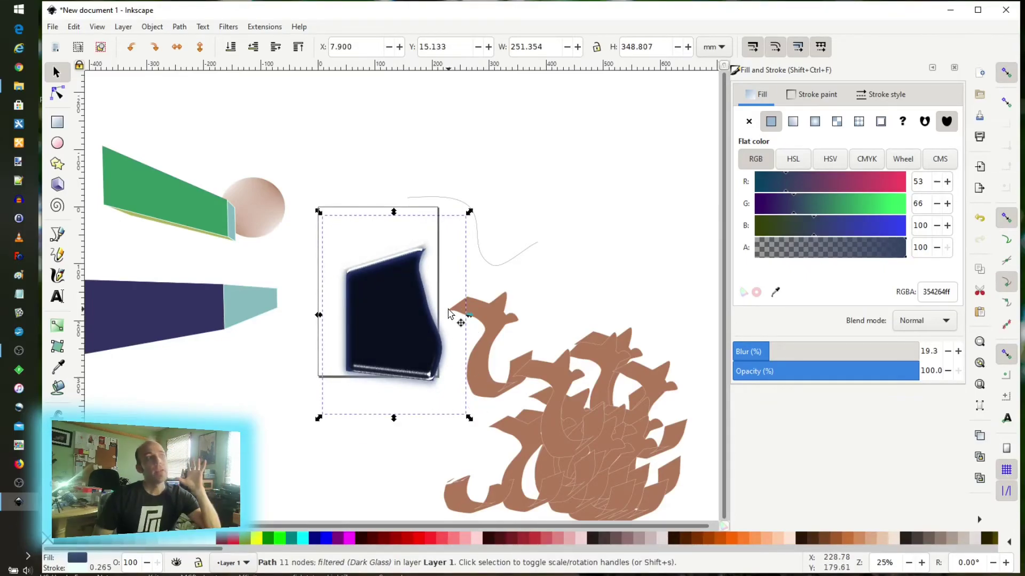
- Add an outer Drop Shadow with 16.2 px blur radius and 6 px offsets to the dark blue shape, and resize it to about 276 × 310 mm
{"action": "left_click", "coordinate": [234, 25]}
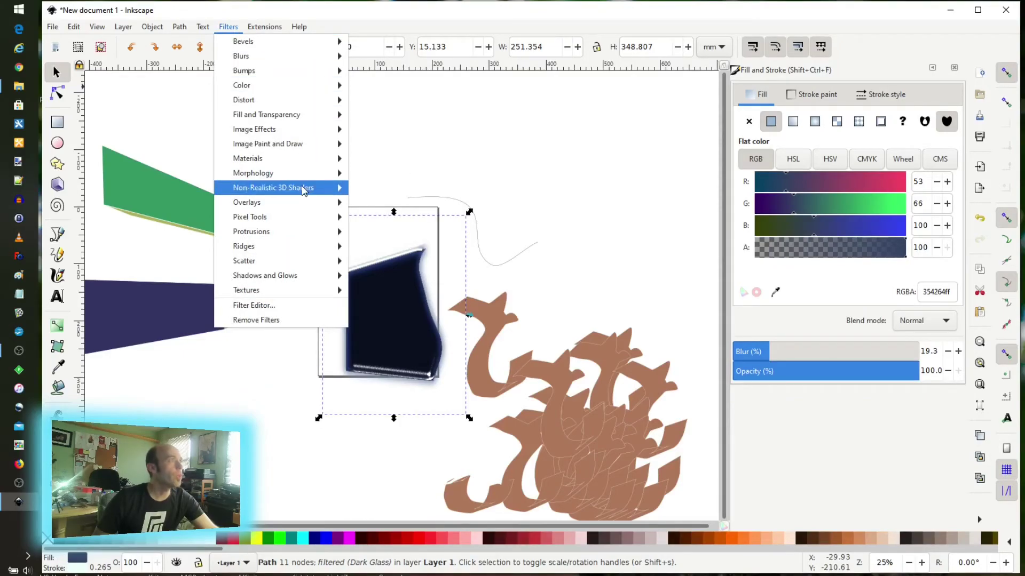
{"action": "mouse_move", "coordinate": [299, 275]}
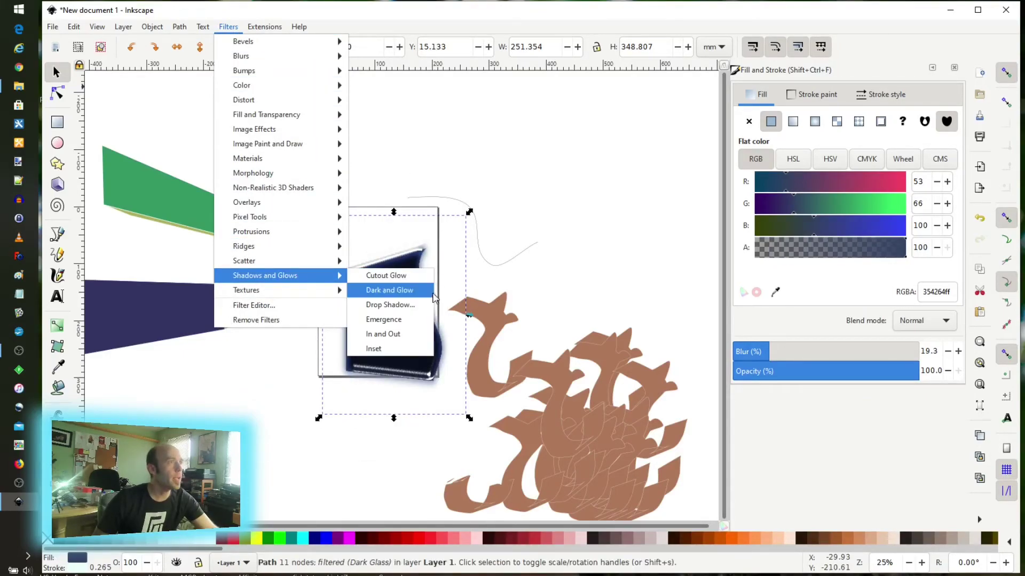
{"action": "left_click", "coordinate": [398, 305]}
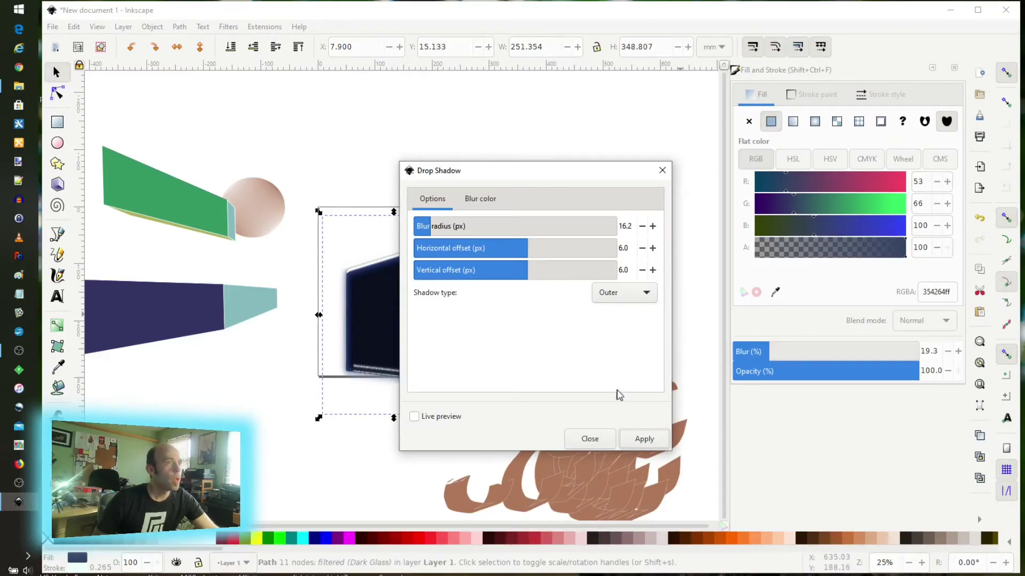
{"action": "left_click", "coordinate": [652, 442]}
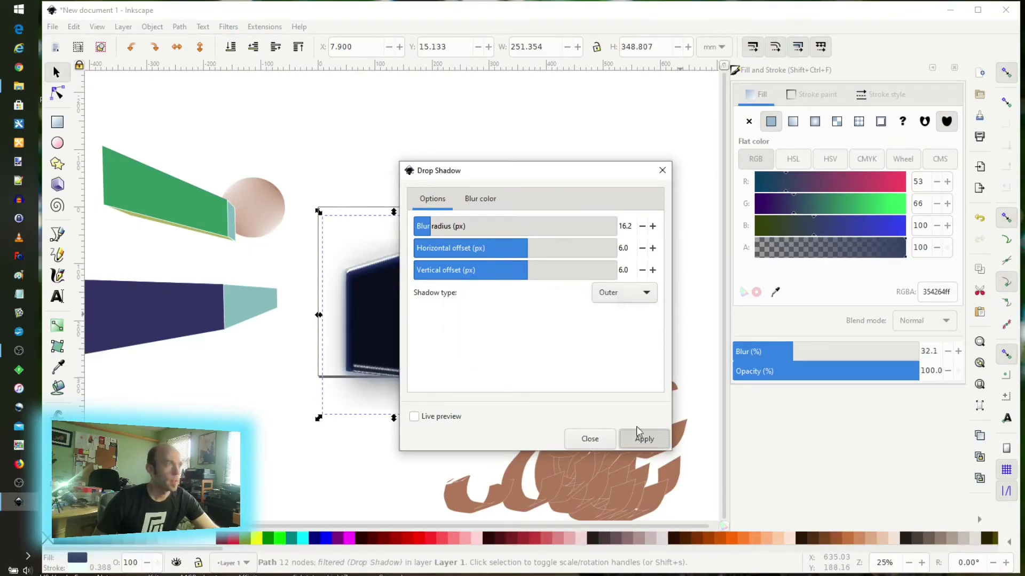
{"action": "left_click", "coordinate": [600, 446]}
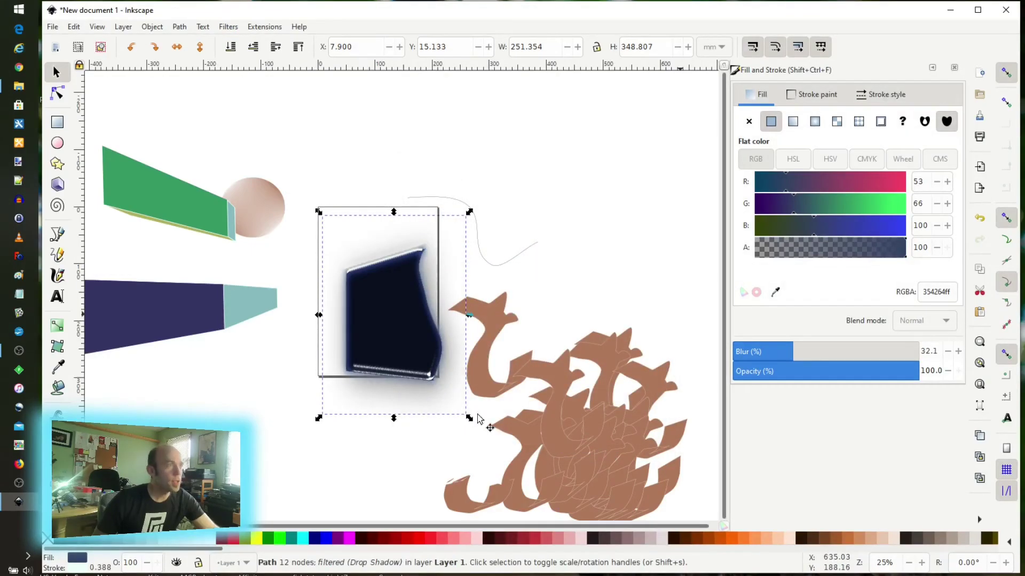
{"action": "left_click_drag", "start_coordinate": [470, 419], "coordinate": [478, 407]}
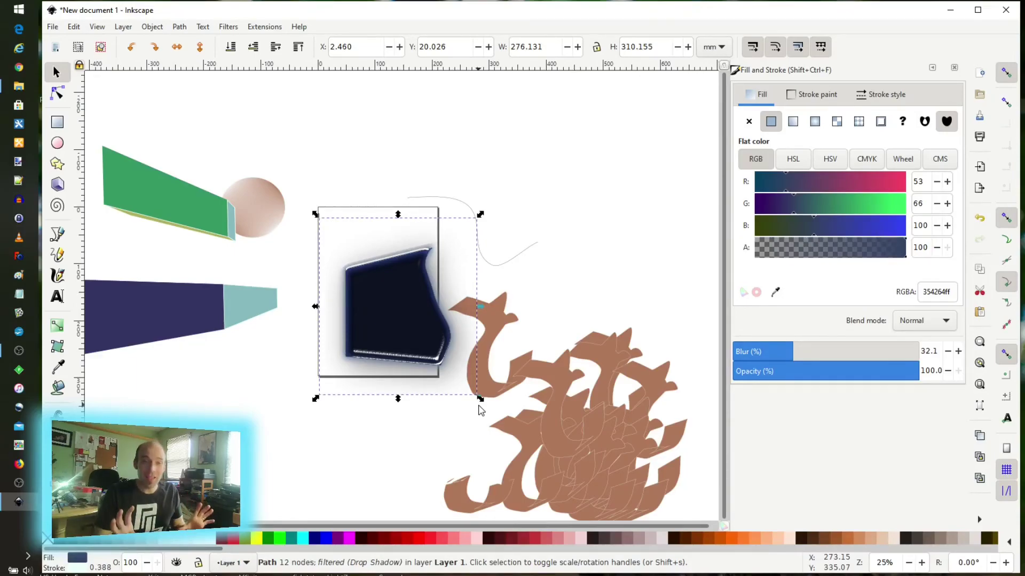
{"action": "left_click", "coordinate": [229, 27]}
{"action": "mouse_move", "coordinate": [330, 263]}
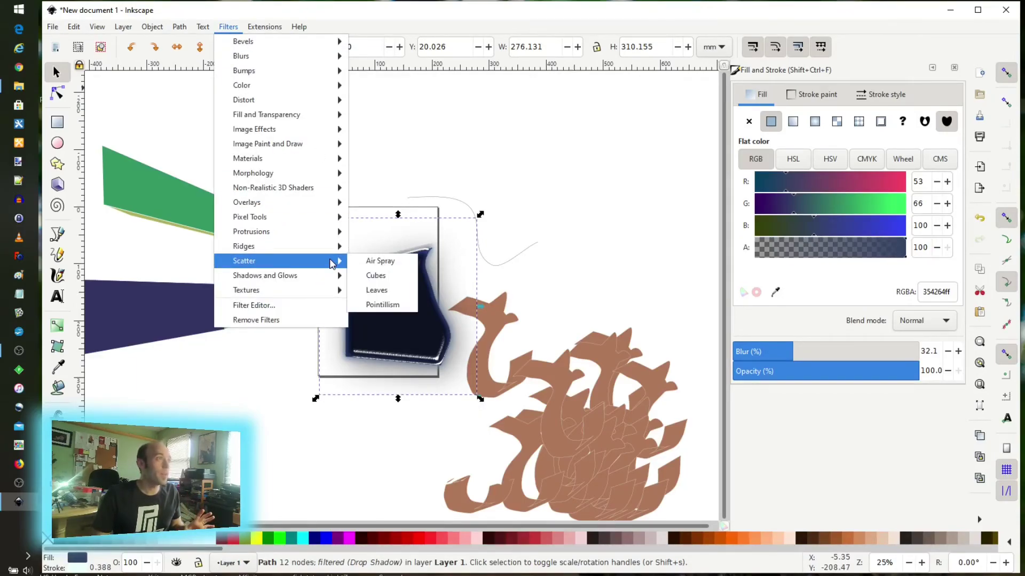
{"action": "mouse_move", "coordinate": [302, 174]}
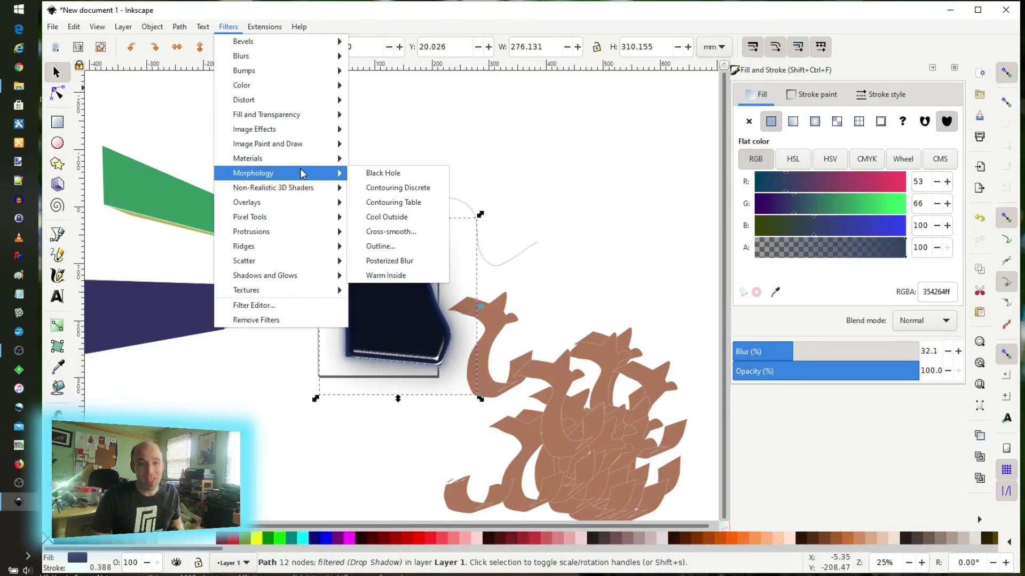
{"action": "mouse_move", "coordinate": [304, 239]}
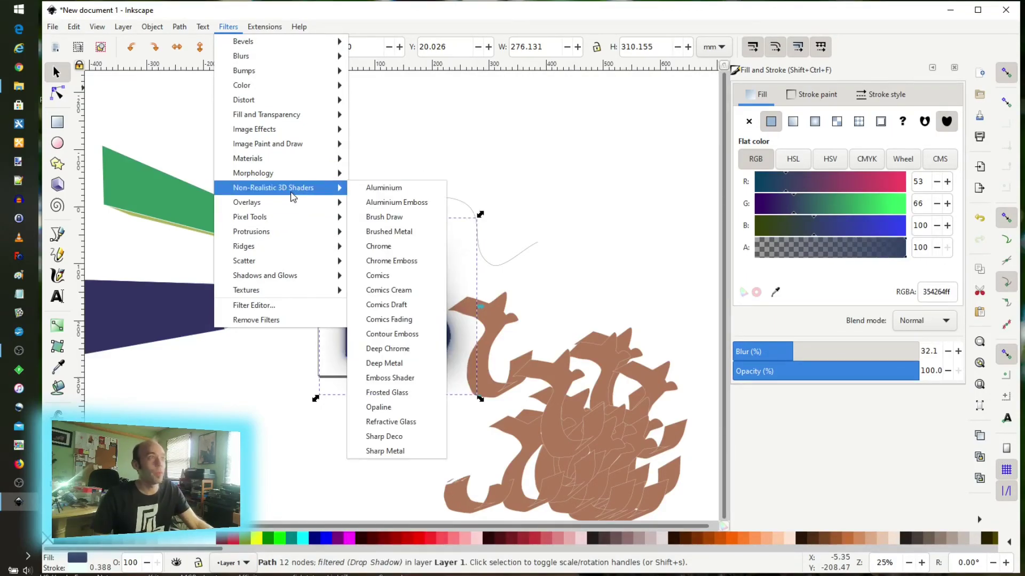
{"action": "mouse_move", "coordinate": [296, 265]}
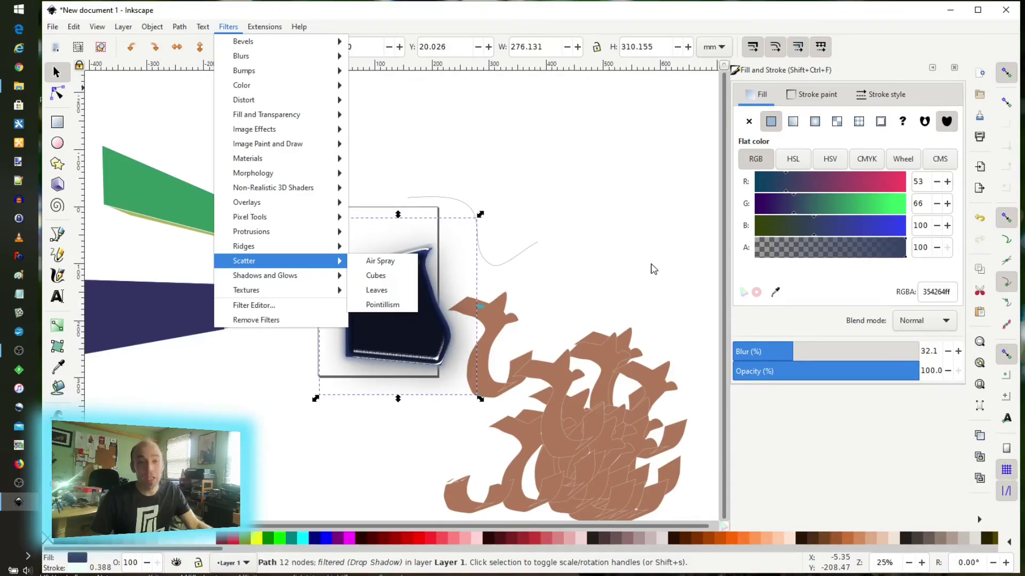
{"action": "left_click", "coordinate": [668, 225]}
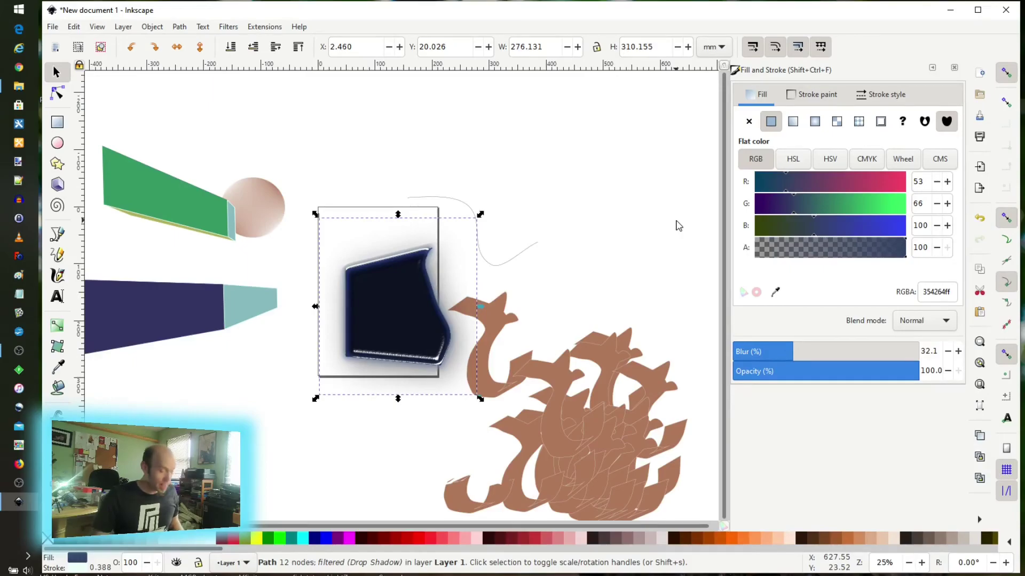